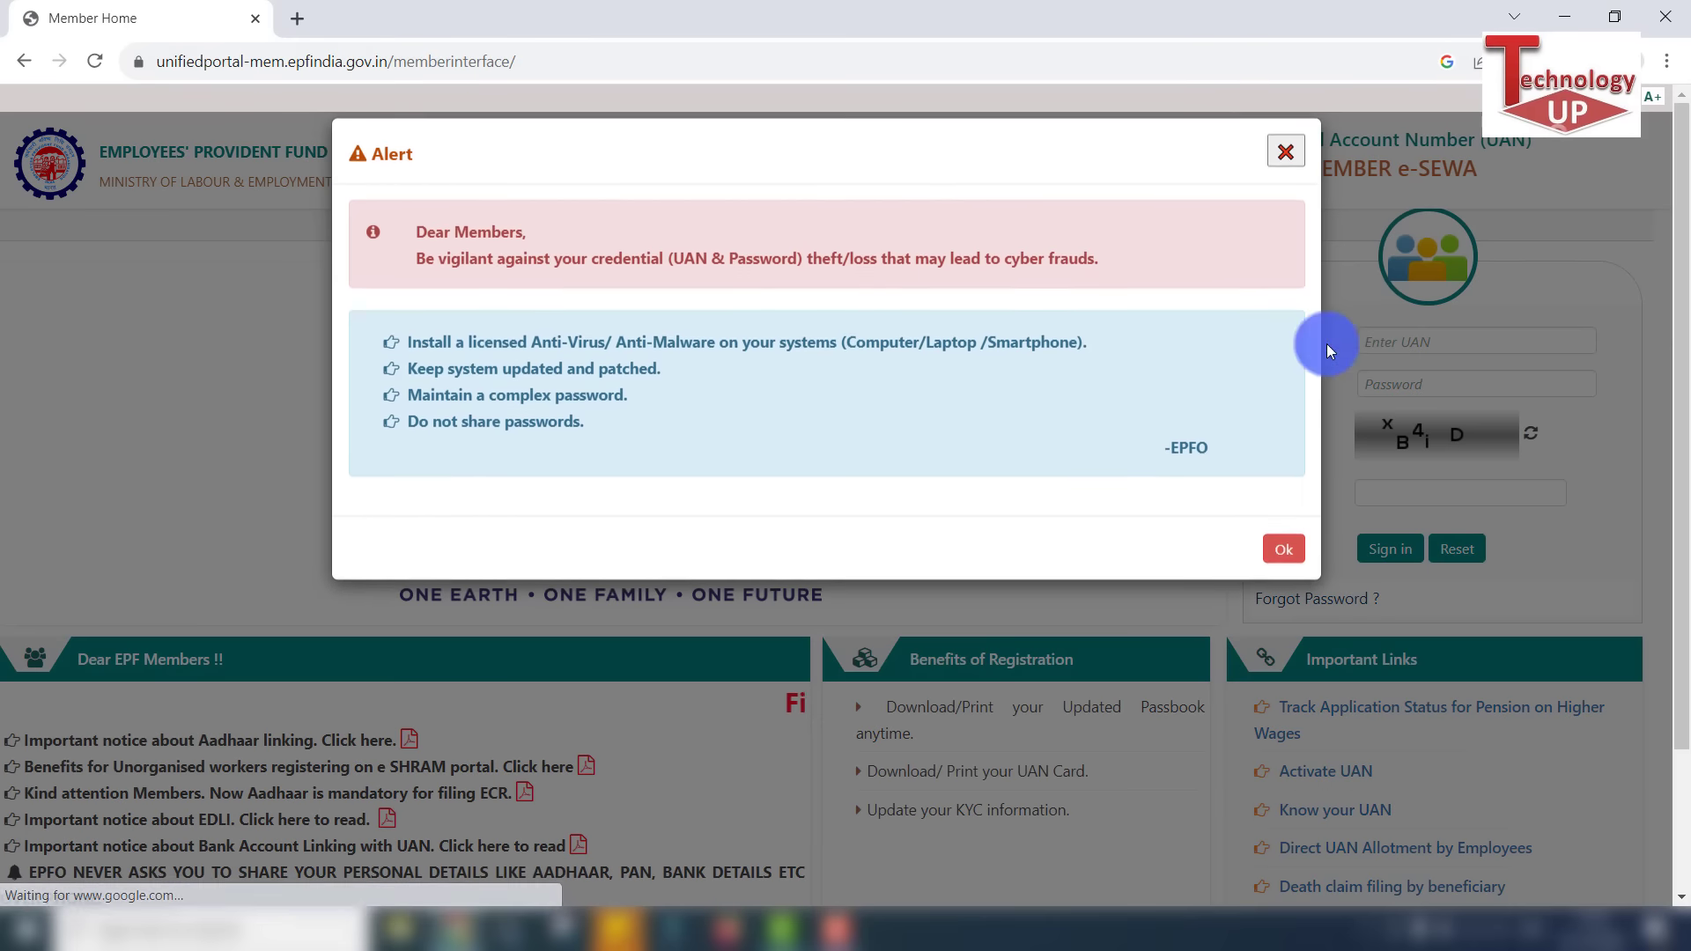
# Dismiss the credential-safety alert and sign in to the UAN member portal
pyautogui.click(1285, 552)
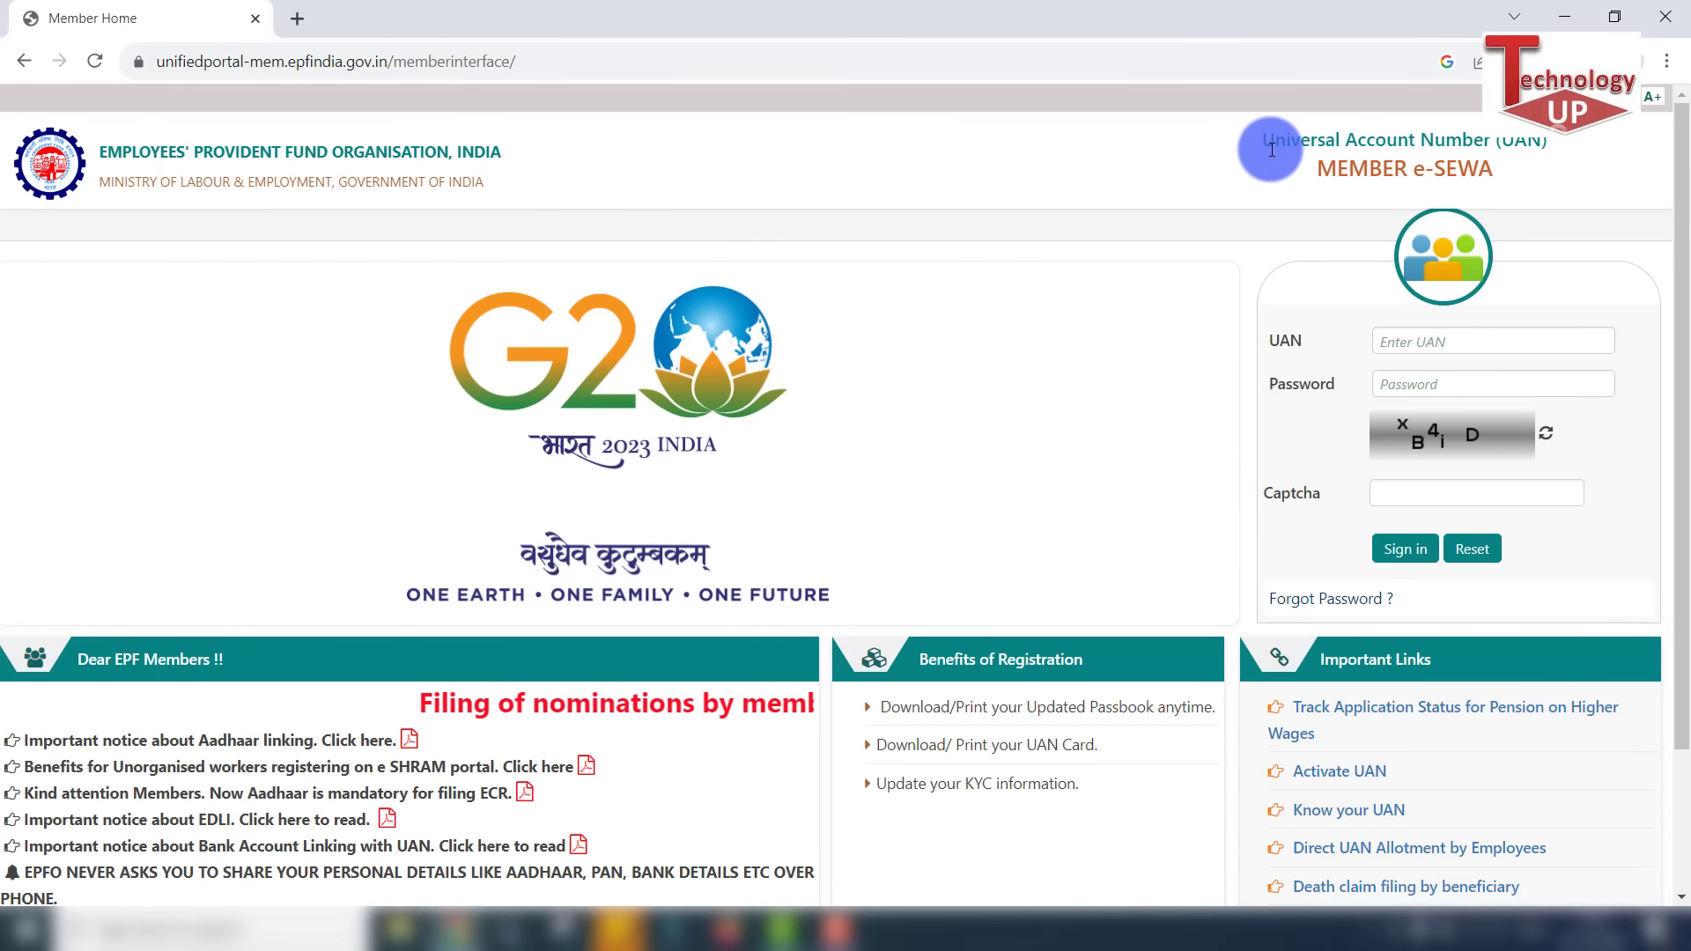
pyautogui.moveTo(1260, 144); pyautogui.dragTo(1391, 174)
pyautogui.click(1392, 174)
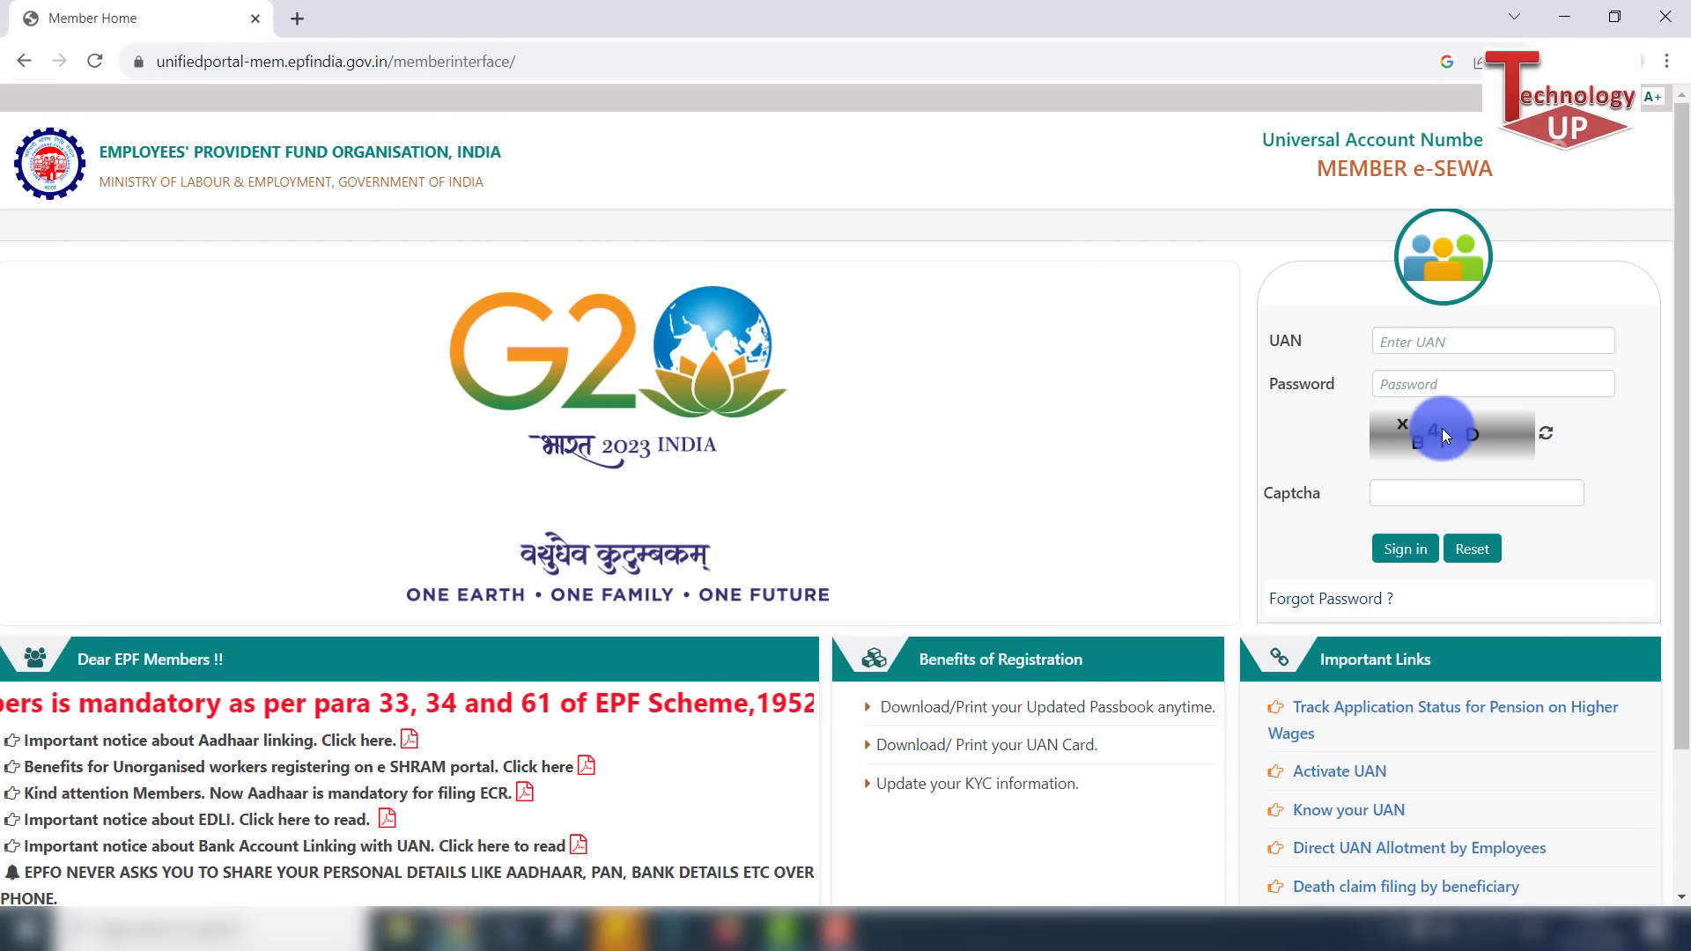
pyautogui.click(1418, 553)
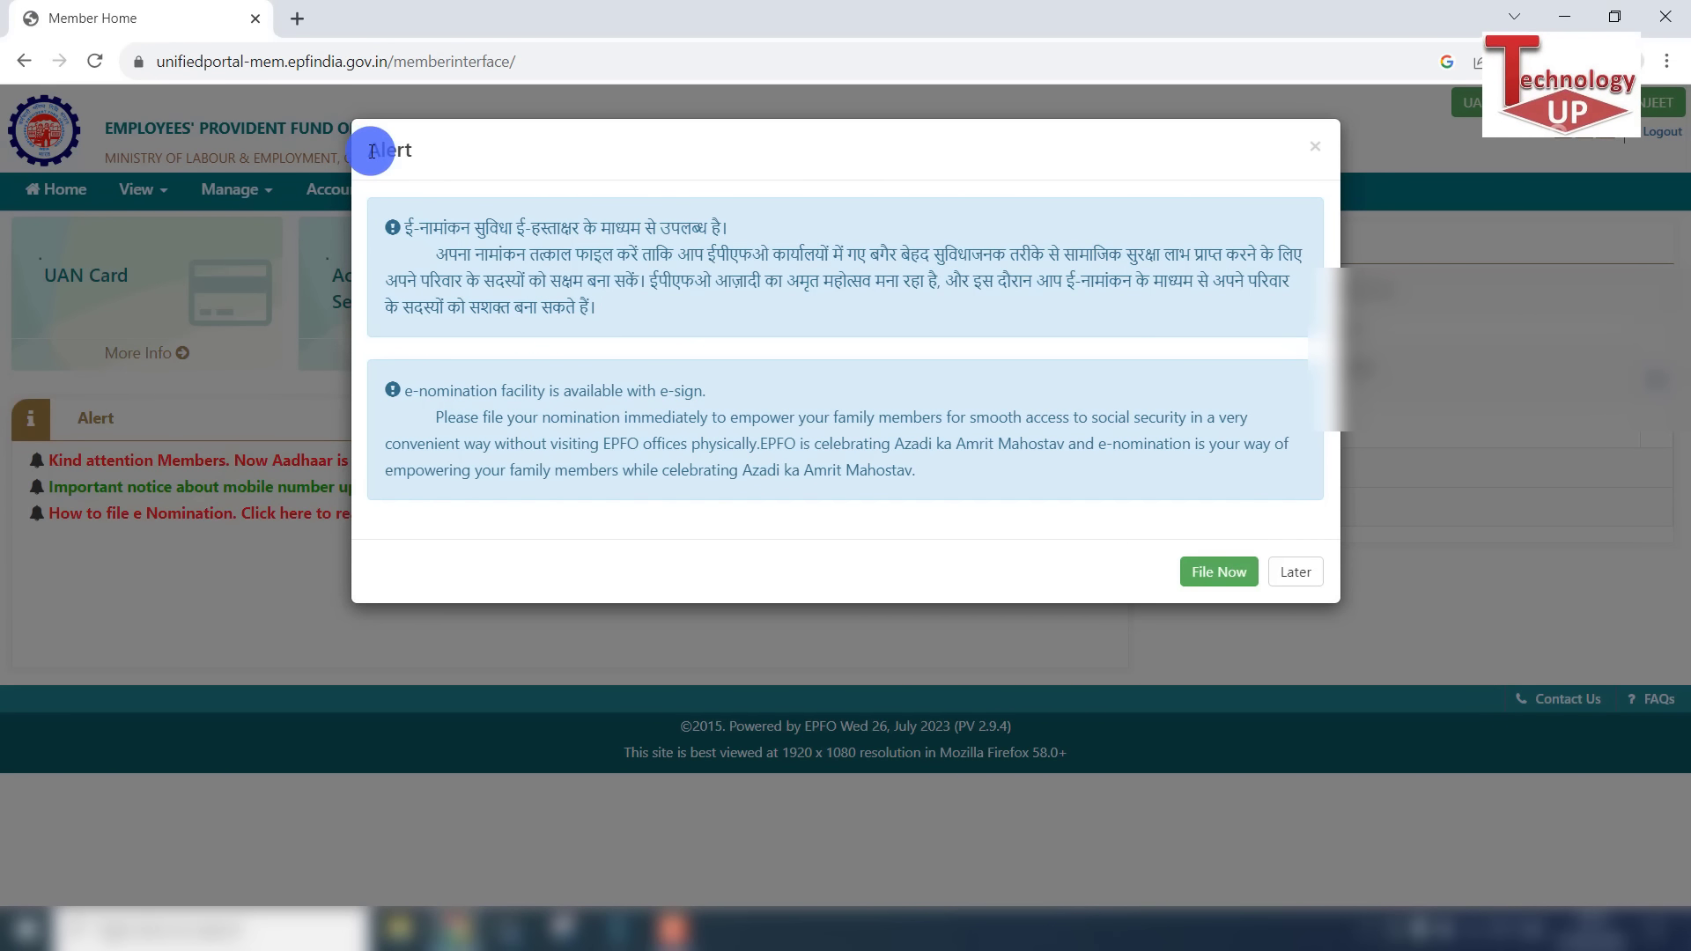
# Postpone the e-nomination filing offered in the alert
pyautogui.moveTo(369, 150); pyautogui.dragTo(456, 155)
pyautogui.click(520, 167)
pyautogui.click(1295, 577)
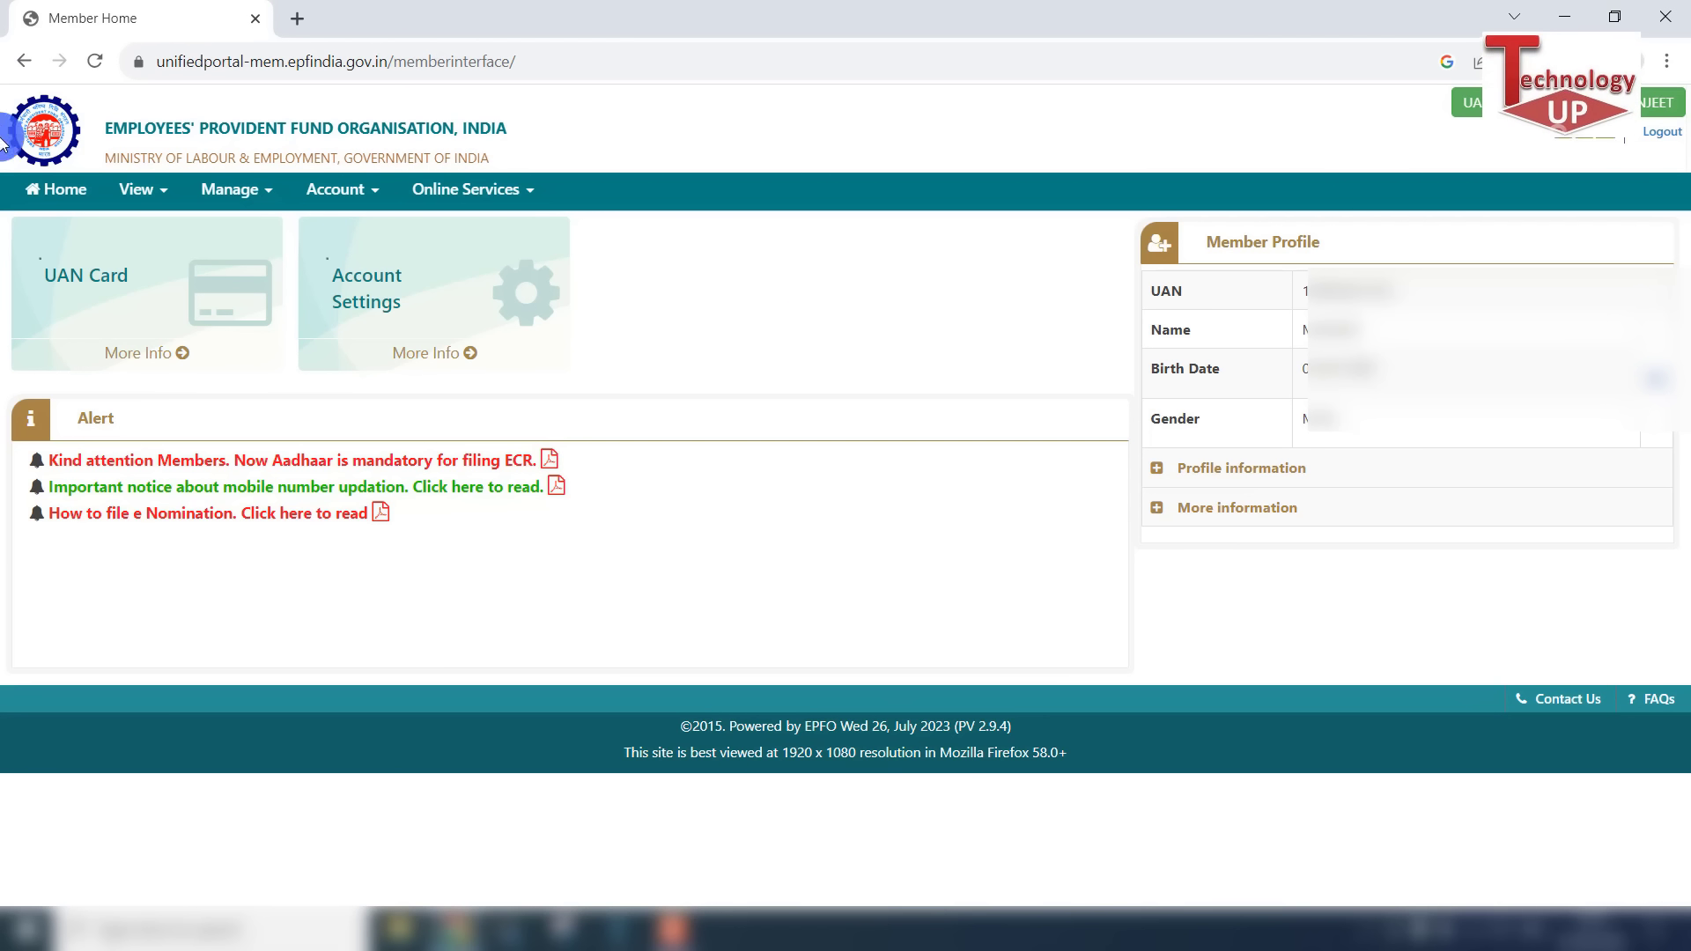
# Open the member's service history and examine the listed employment records
pyautogui.click(166, 198)
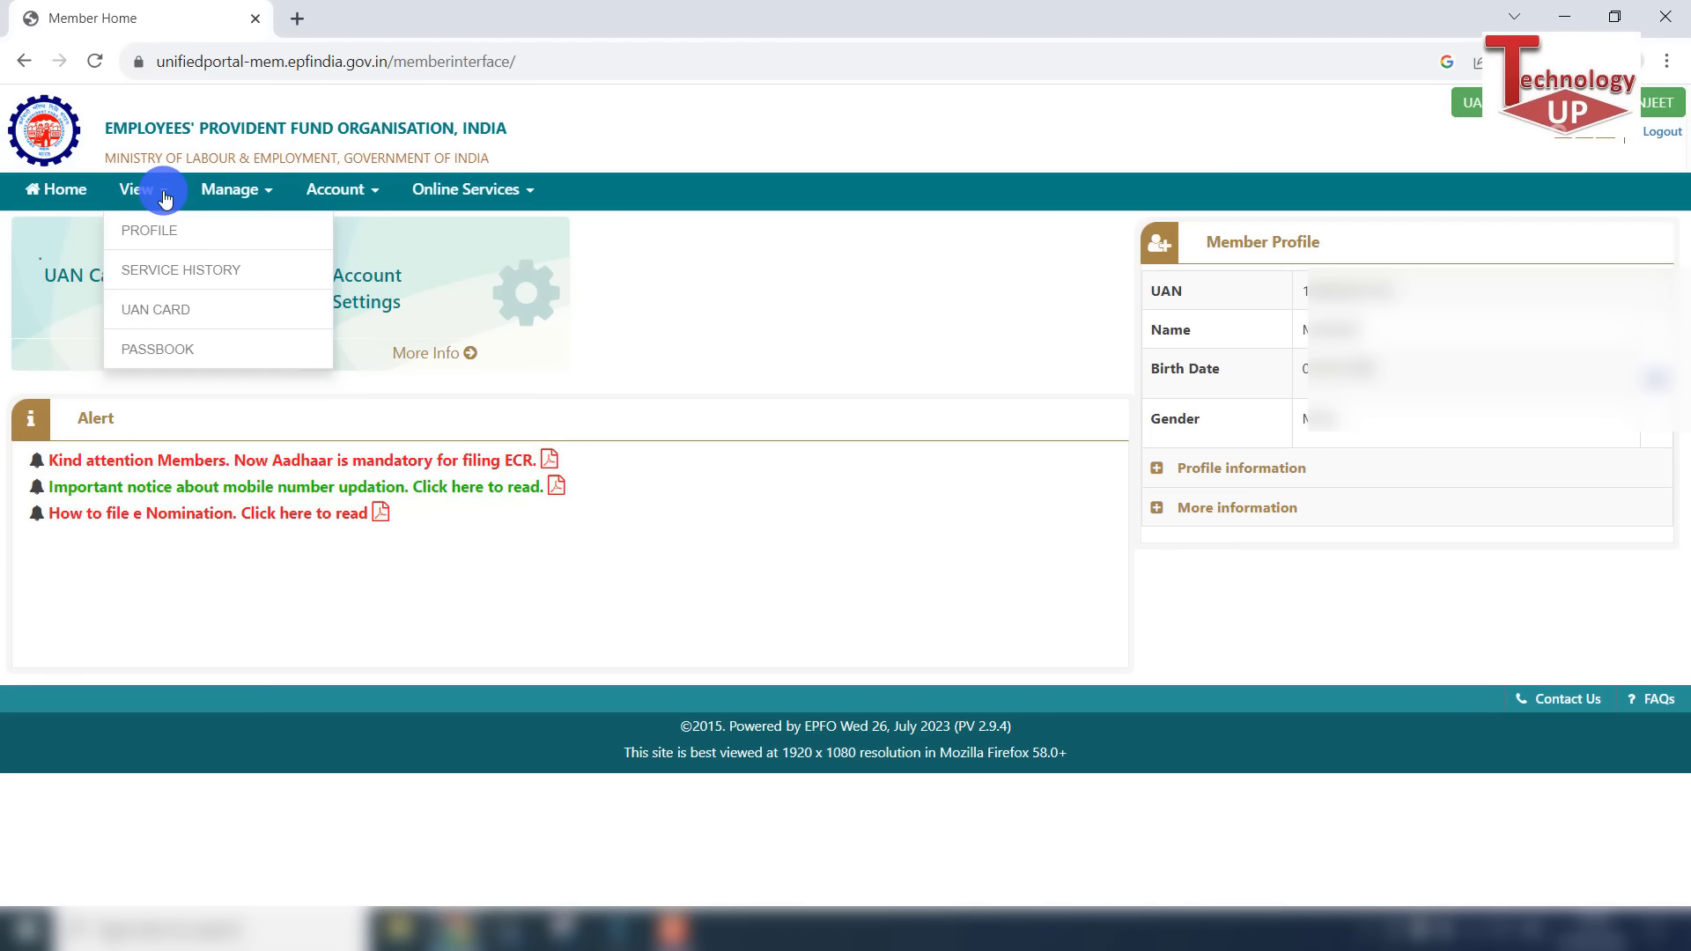
pyautogui.click(220, 284)
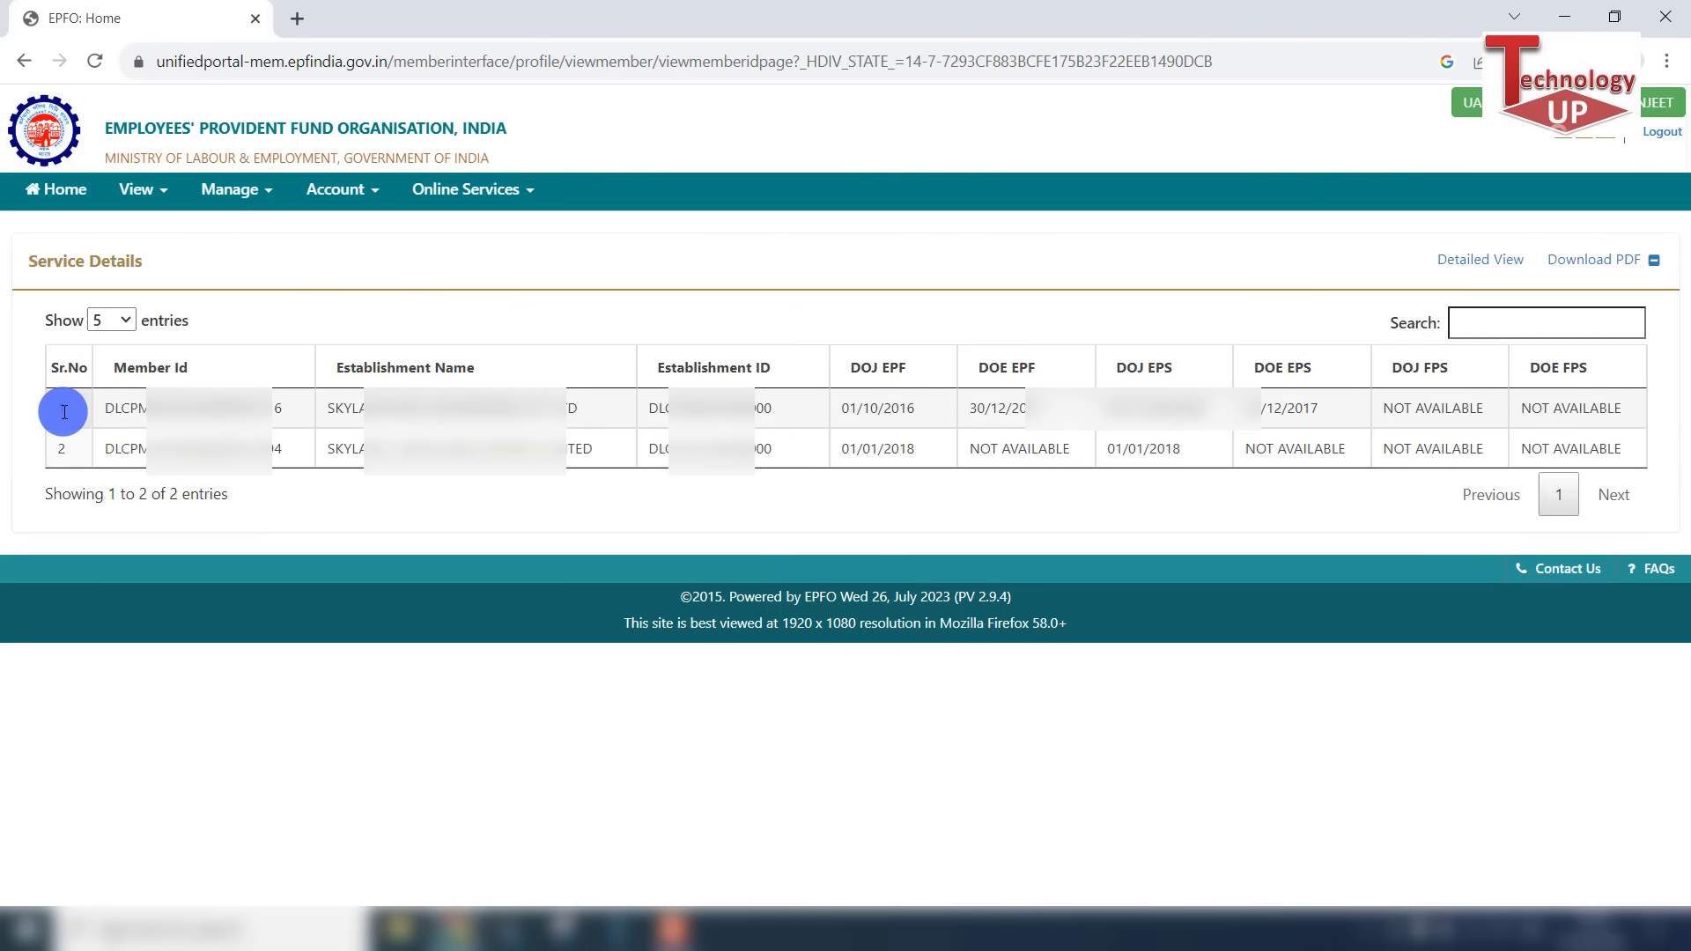
pyautogui.moveTo(67, 411); pyautogui.dragTo(37, 421)
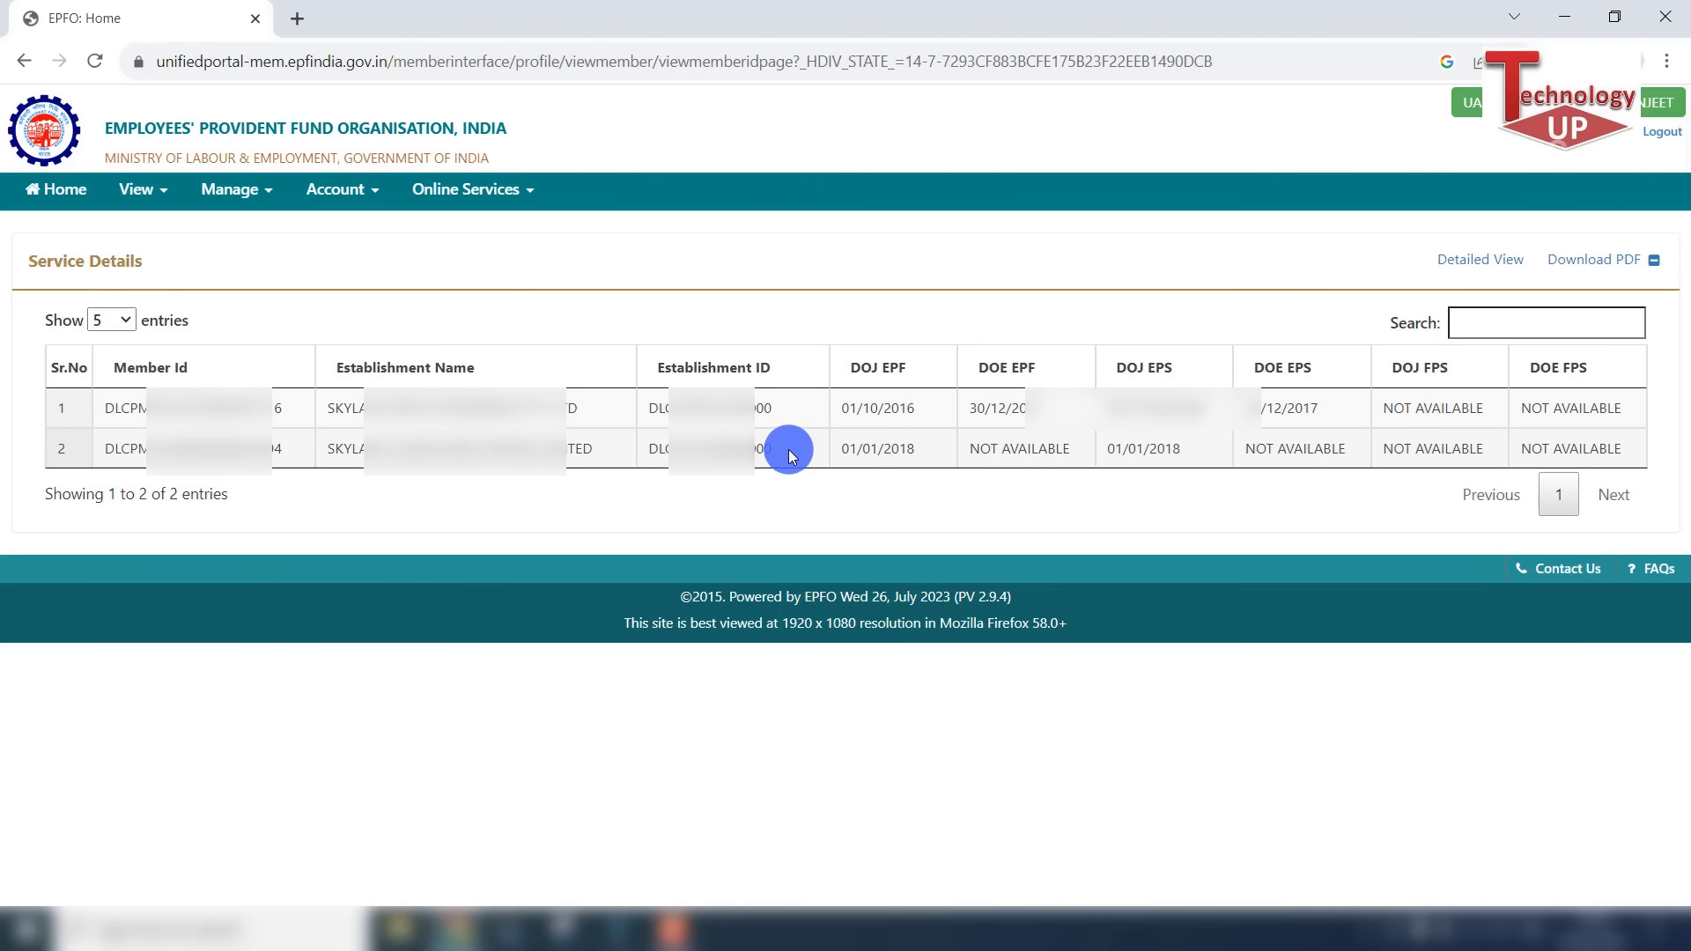
# Return to the home page, postponing e-nomination, and open the One Member - One EPF Account (Transfer Request) form
pyautogui.click(58, 192)
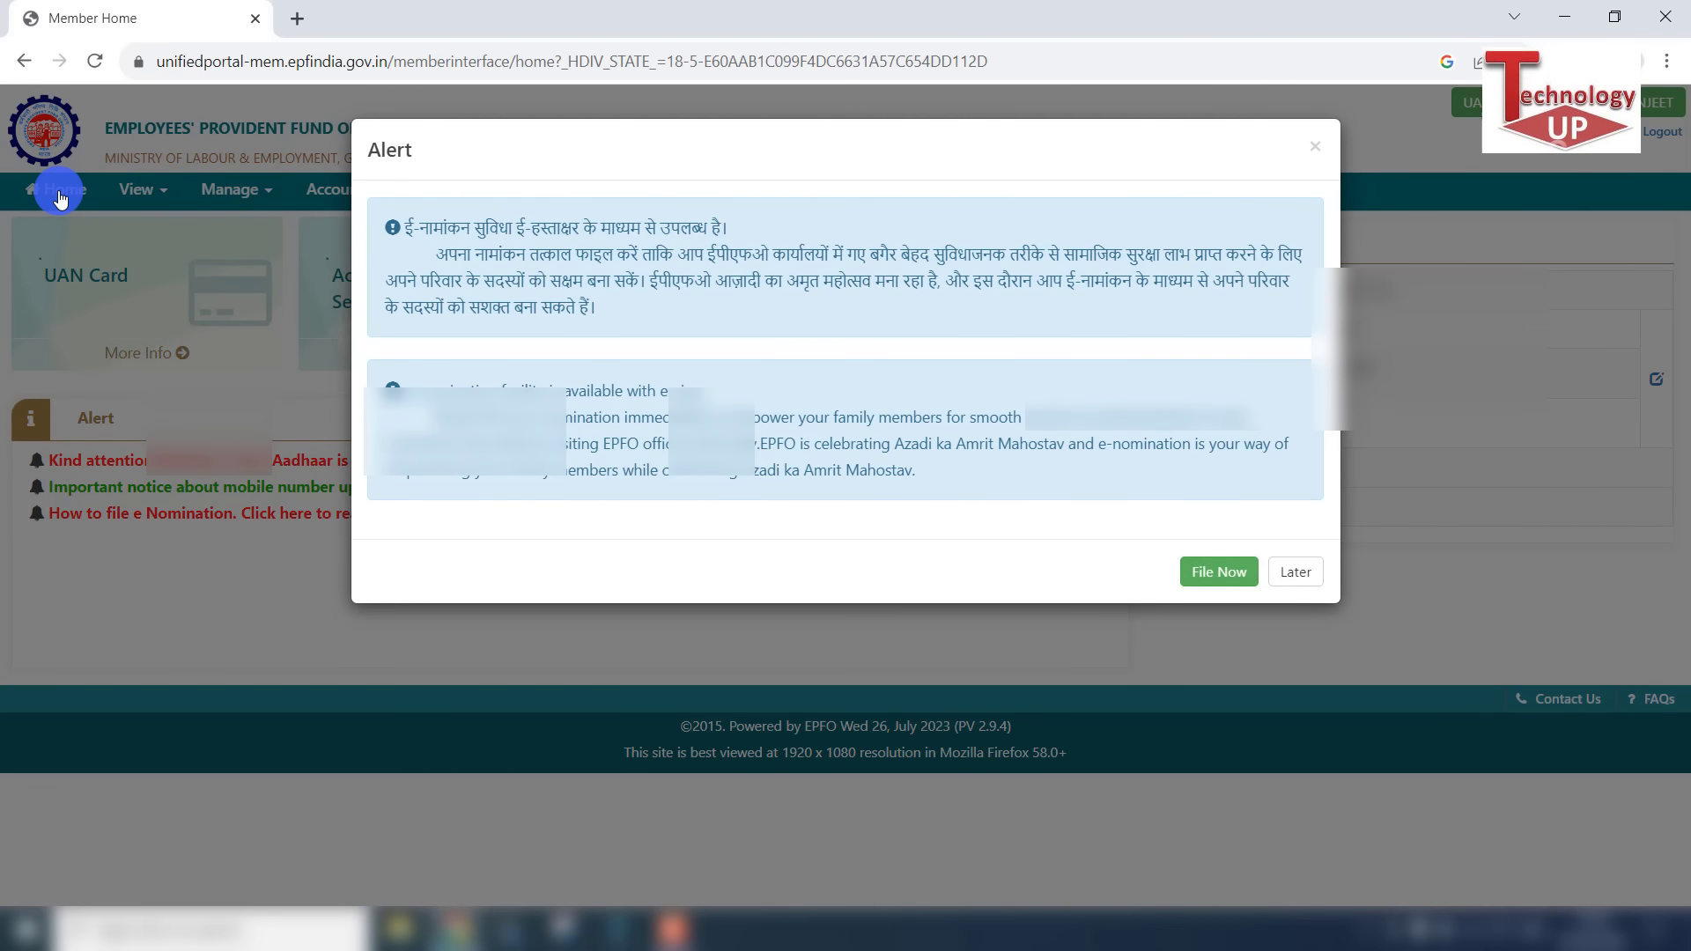
pyautogui.click(1291, 572)
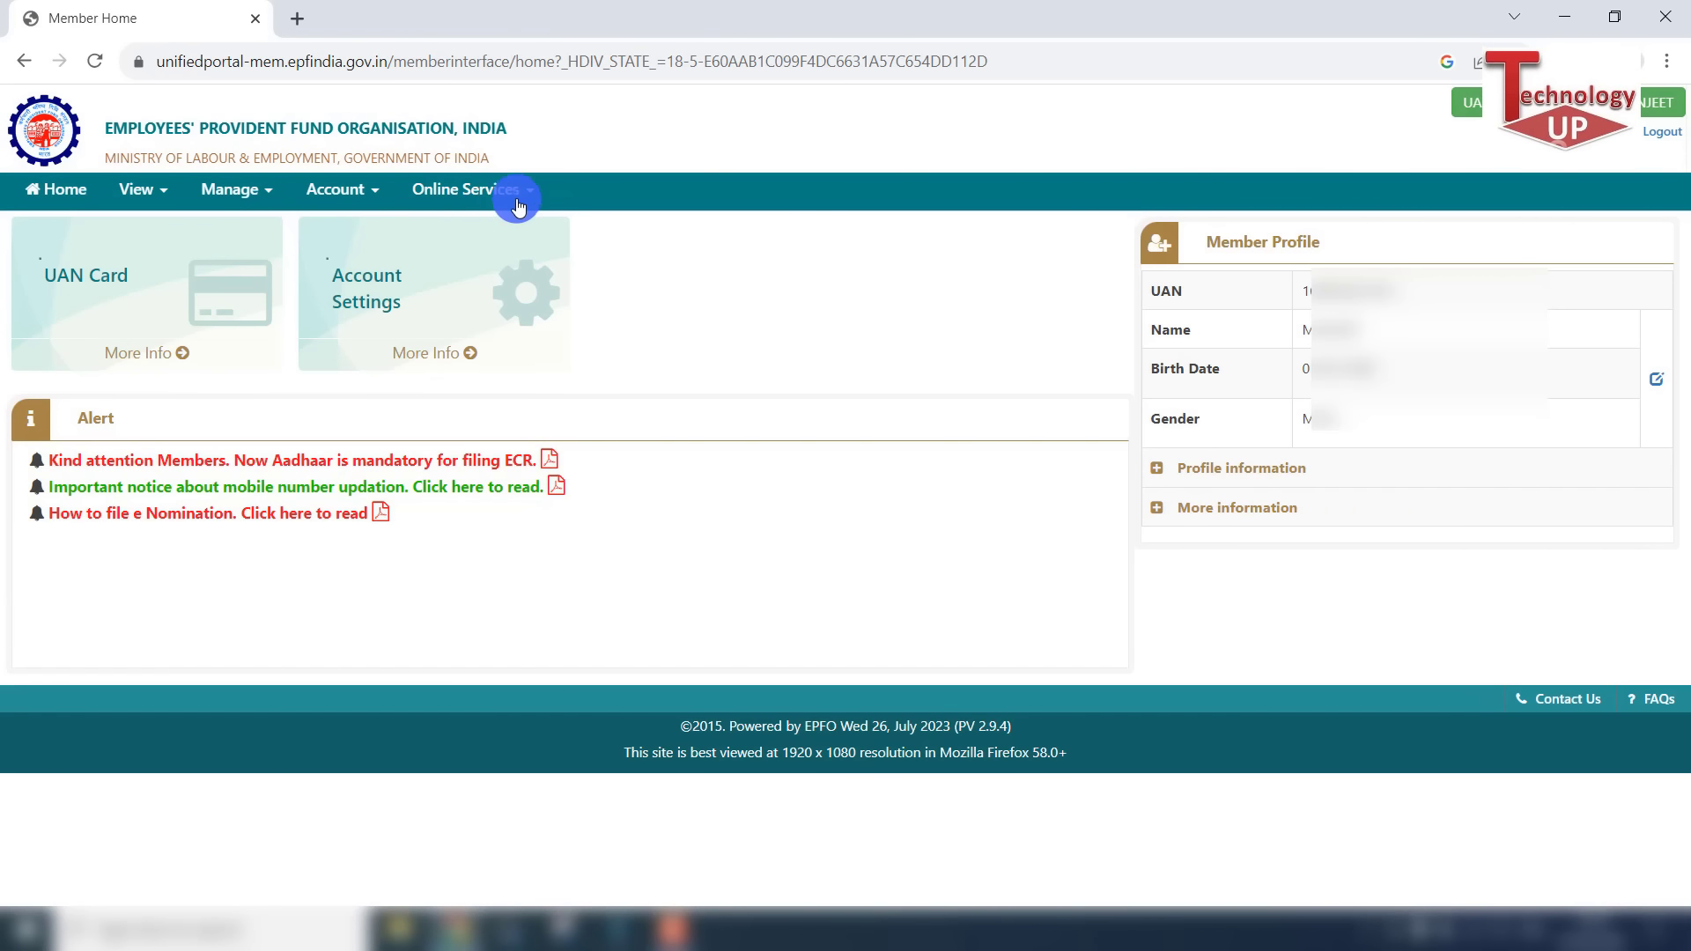
pyautogui.click(520, 199)
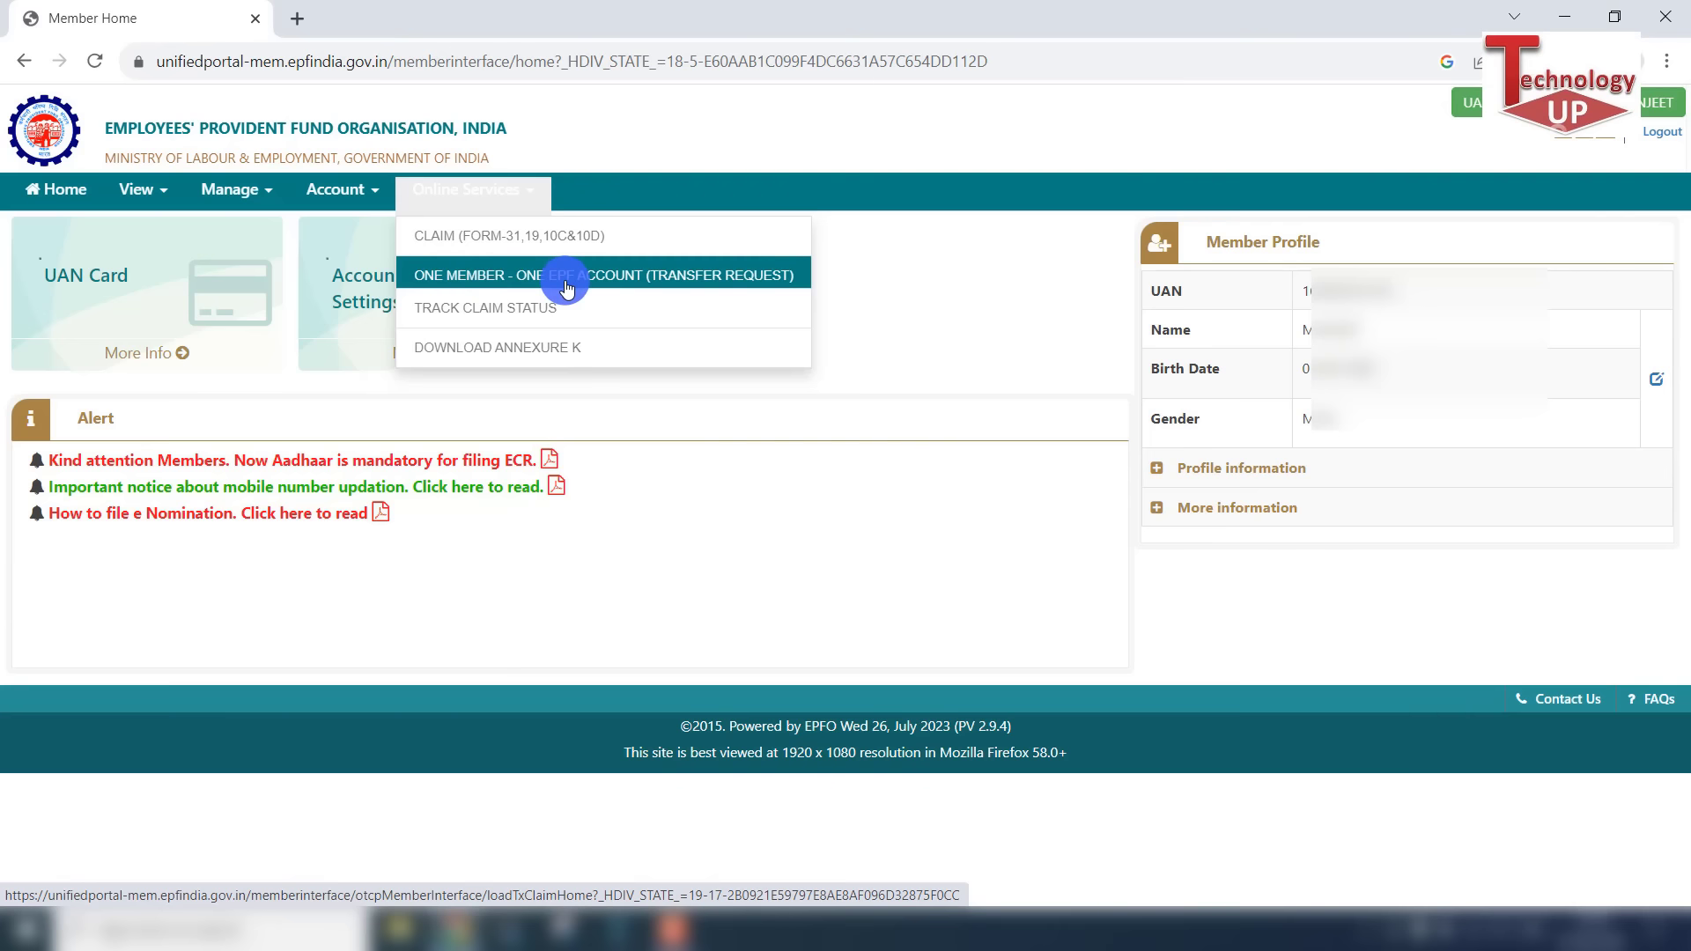
pyautogui.click(697, 284)
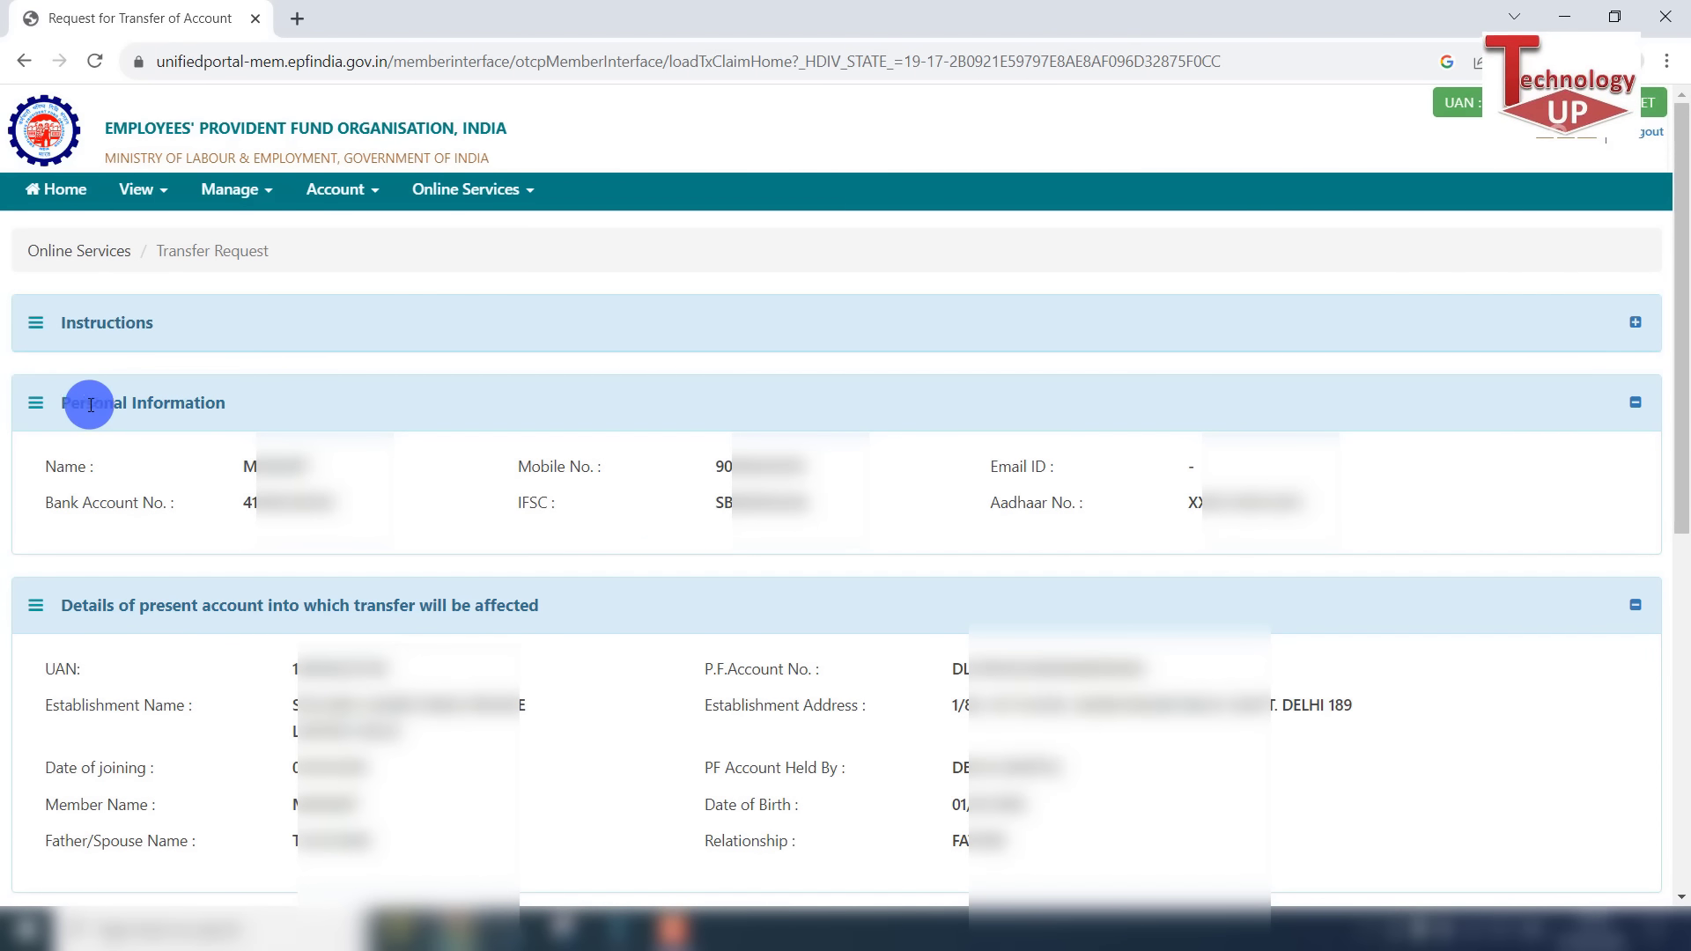
# Review the personal information and the details of the present account that will receive the transfer
pyautogui.moveTo(76, 401); pyautogui.dragTo(279, 400)
pyautogui.click(151, 489)
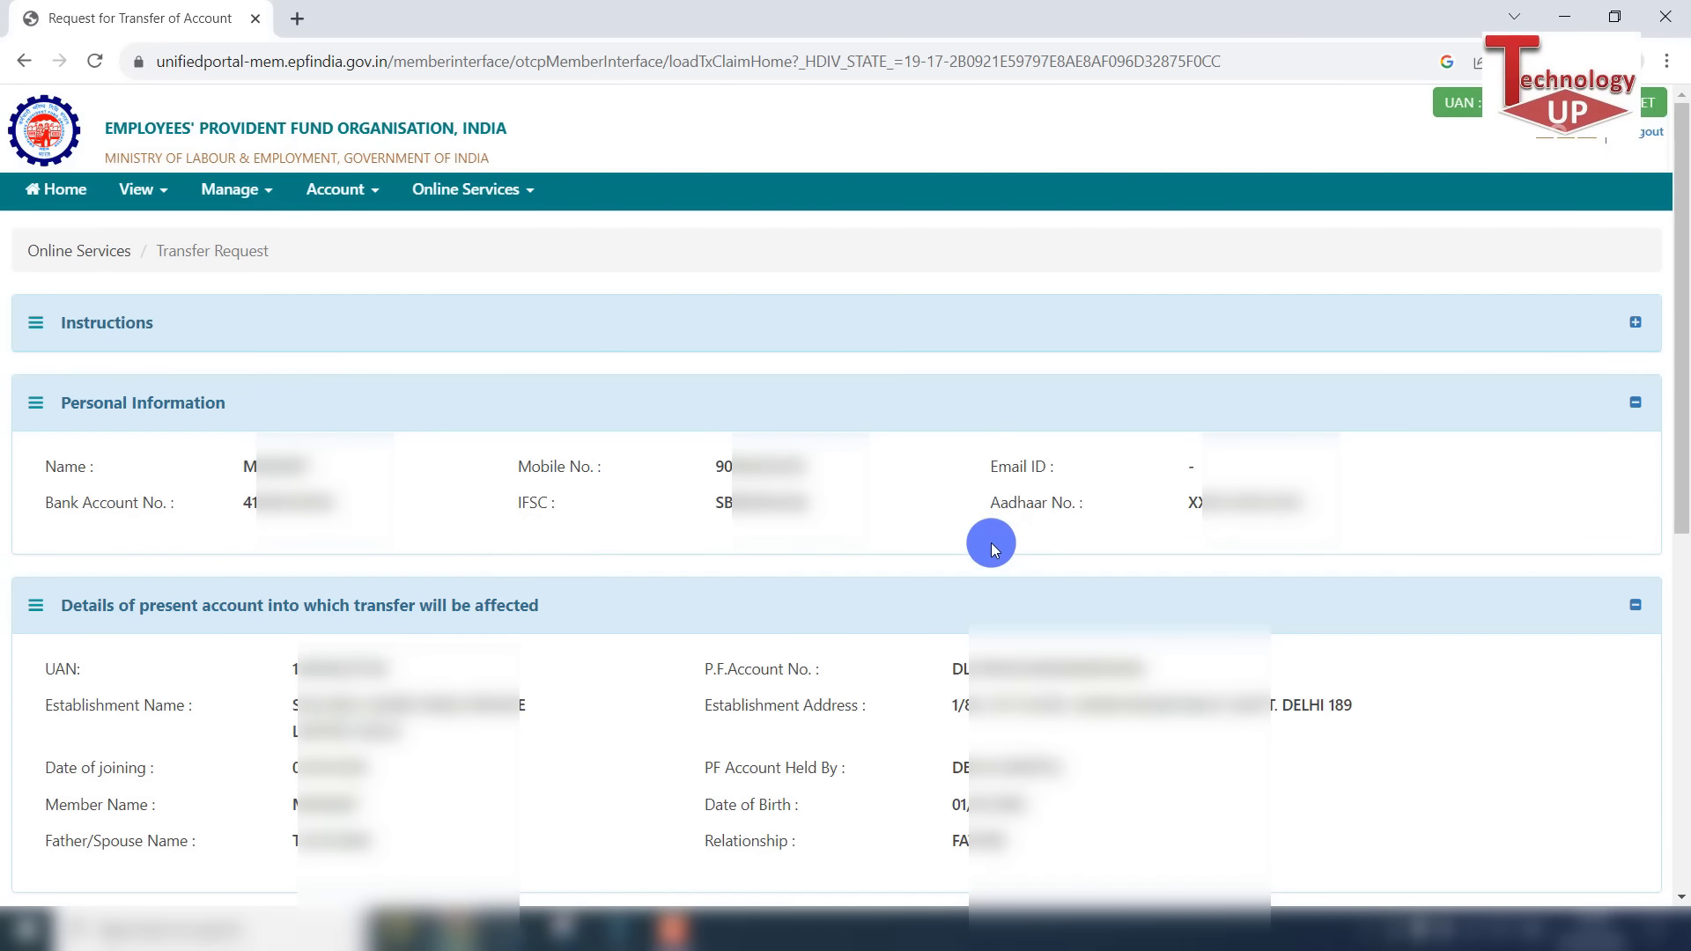
pyautogui.scroll(-3, 932, 545)
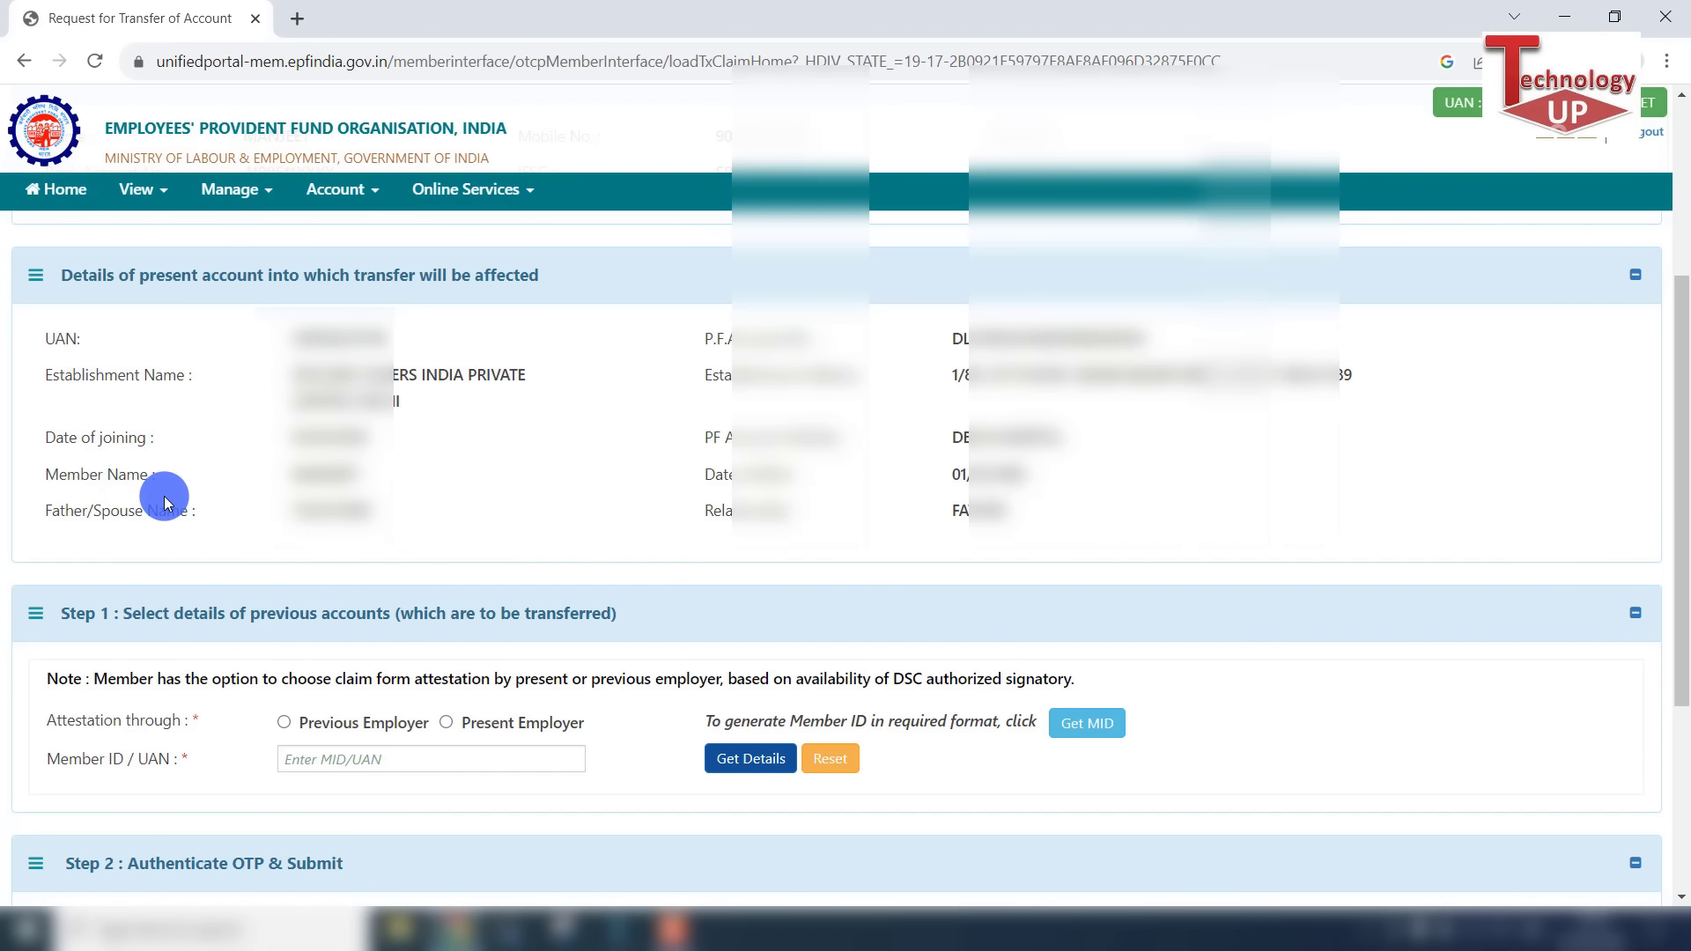
# Choose Present Employer for the claim attestation in Step 1 of the transfer request
pyautogui.scroll(-2, 164, 502)
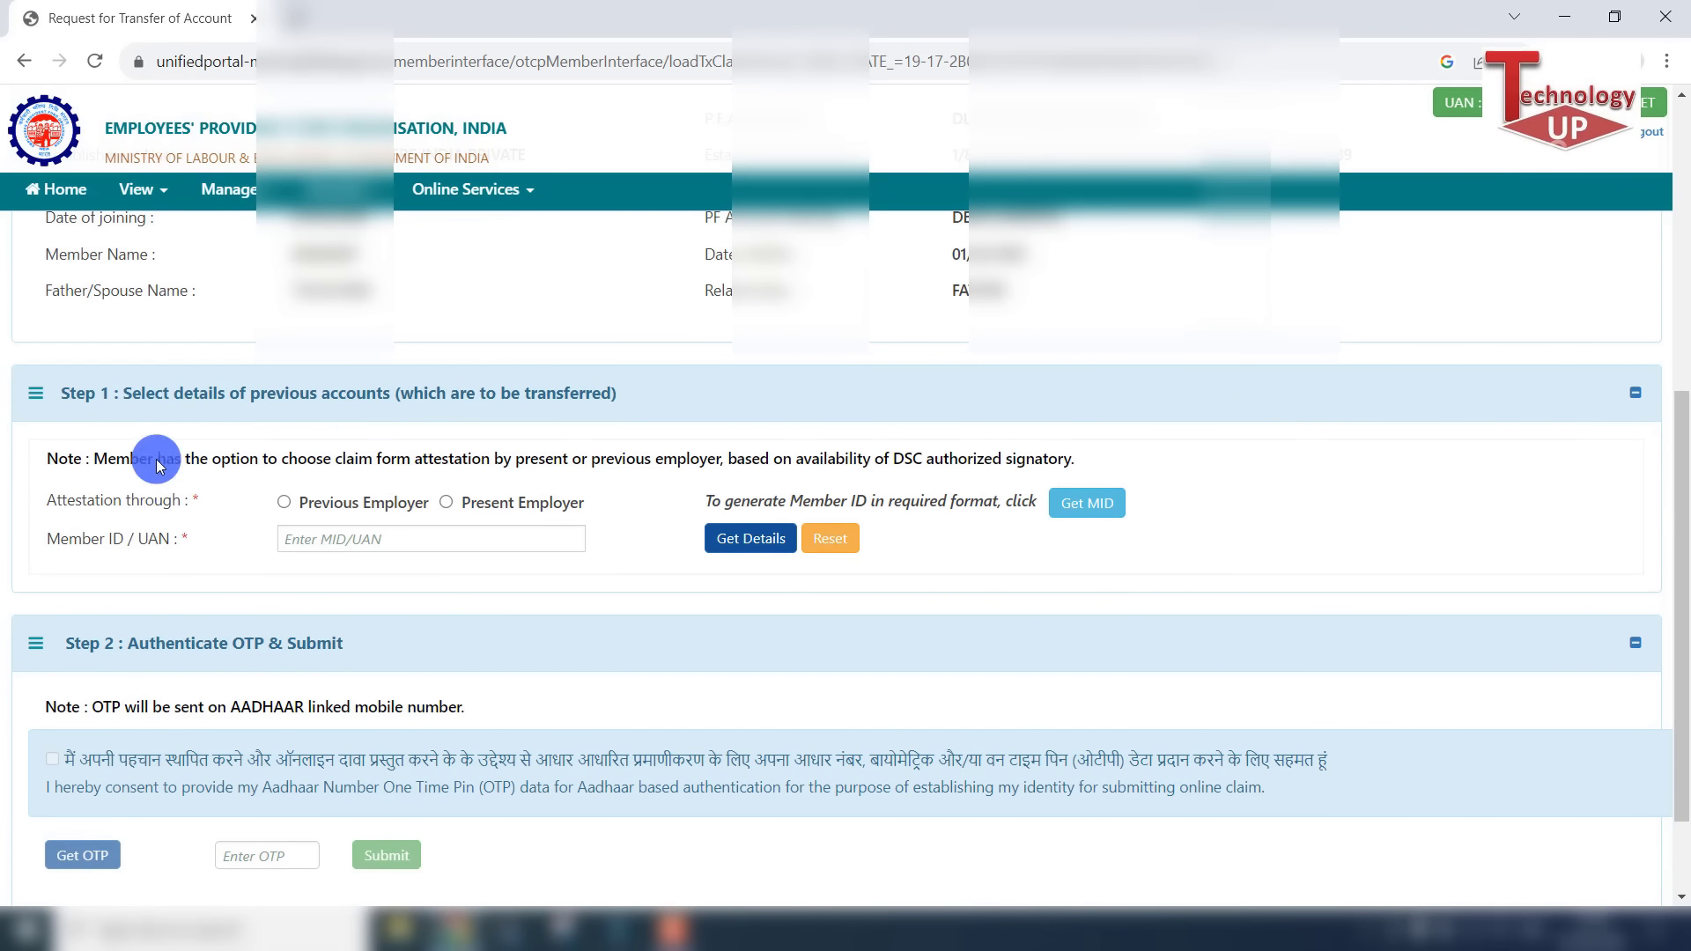
pyautogui.moveTo(126, 396); pyautogui.dragTo(625, 396)
pyautogui.click(625, 396)
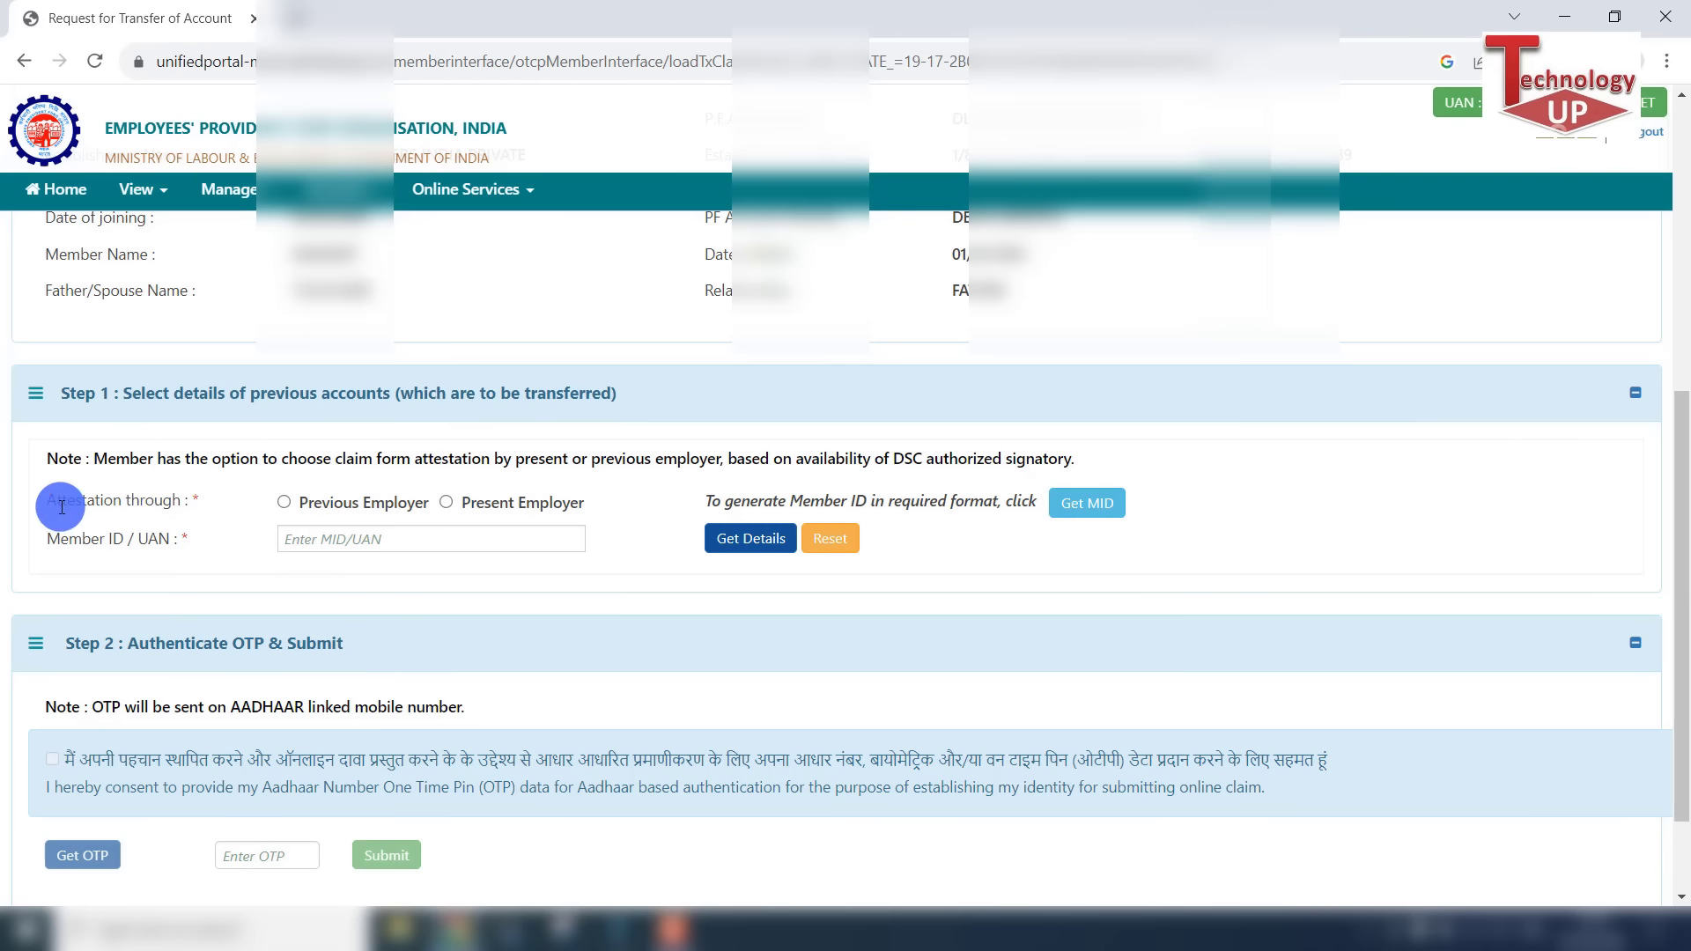
pyautogui.moveTo(52, 503); pyautogui.dragTo(225, 508)
pyautogui.click(225, 508)
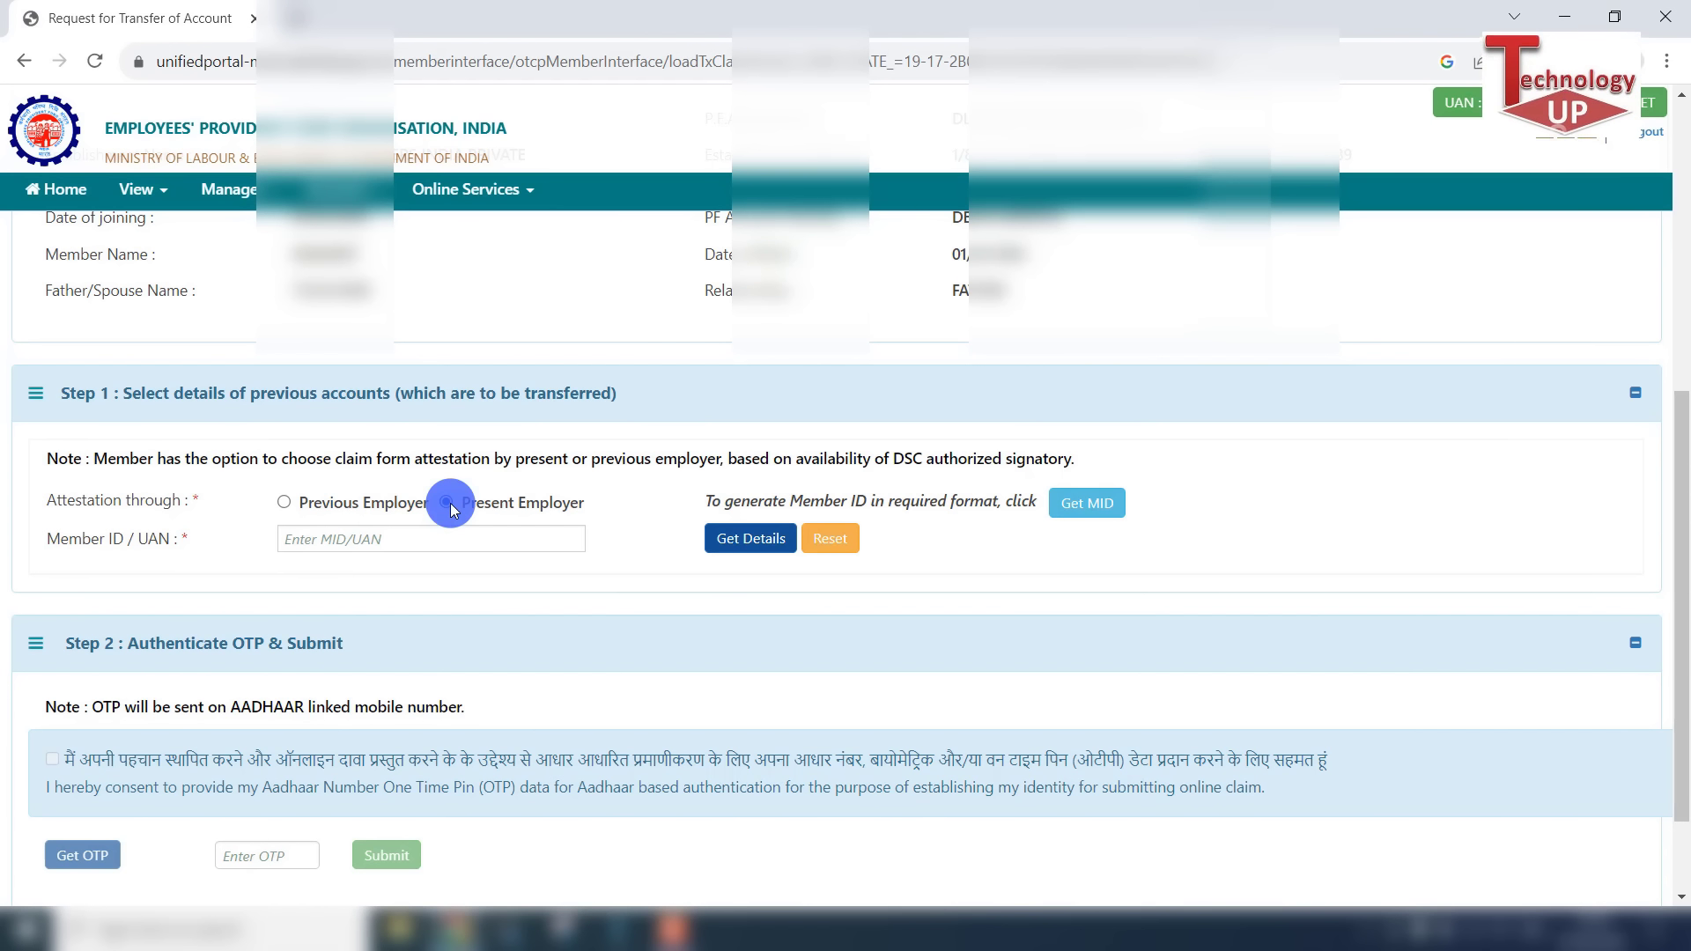
pyautogui.click(345, 505)
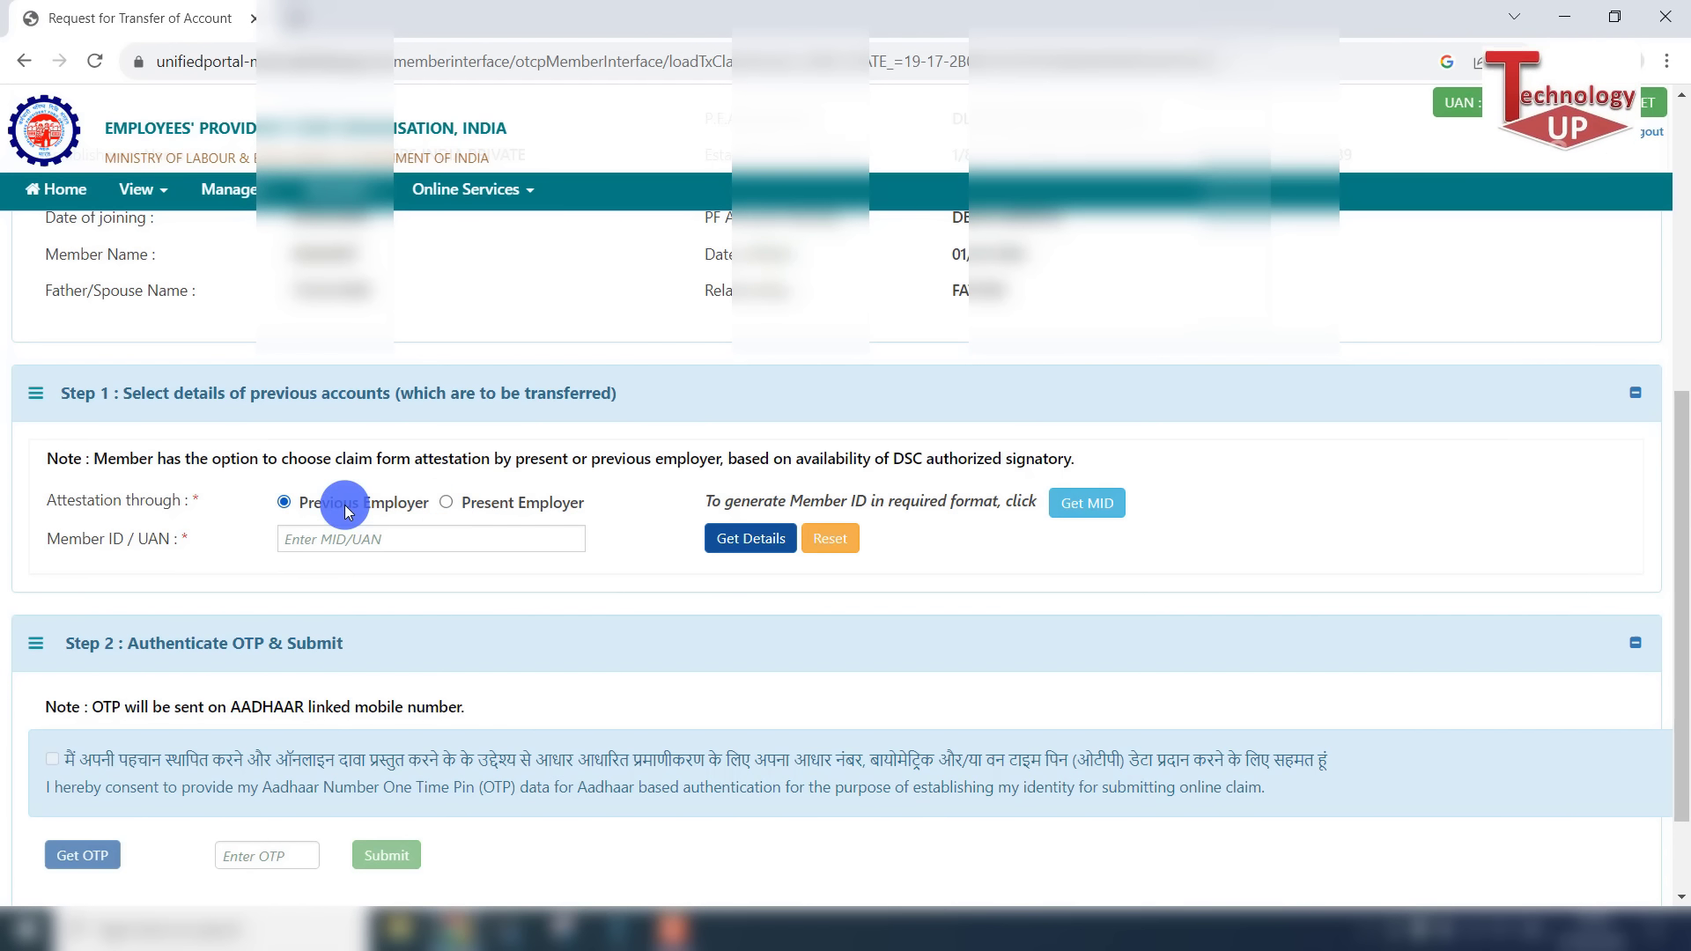
pyautogui.click(522, 506)
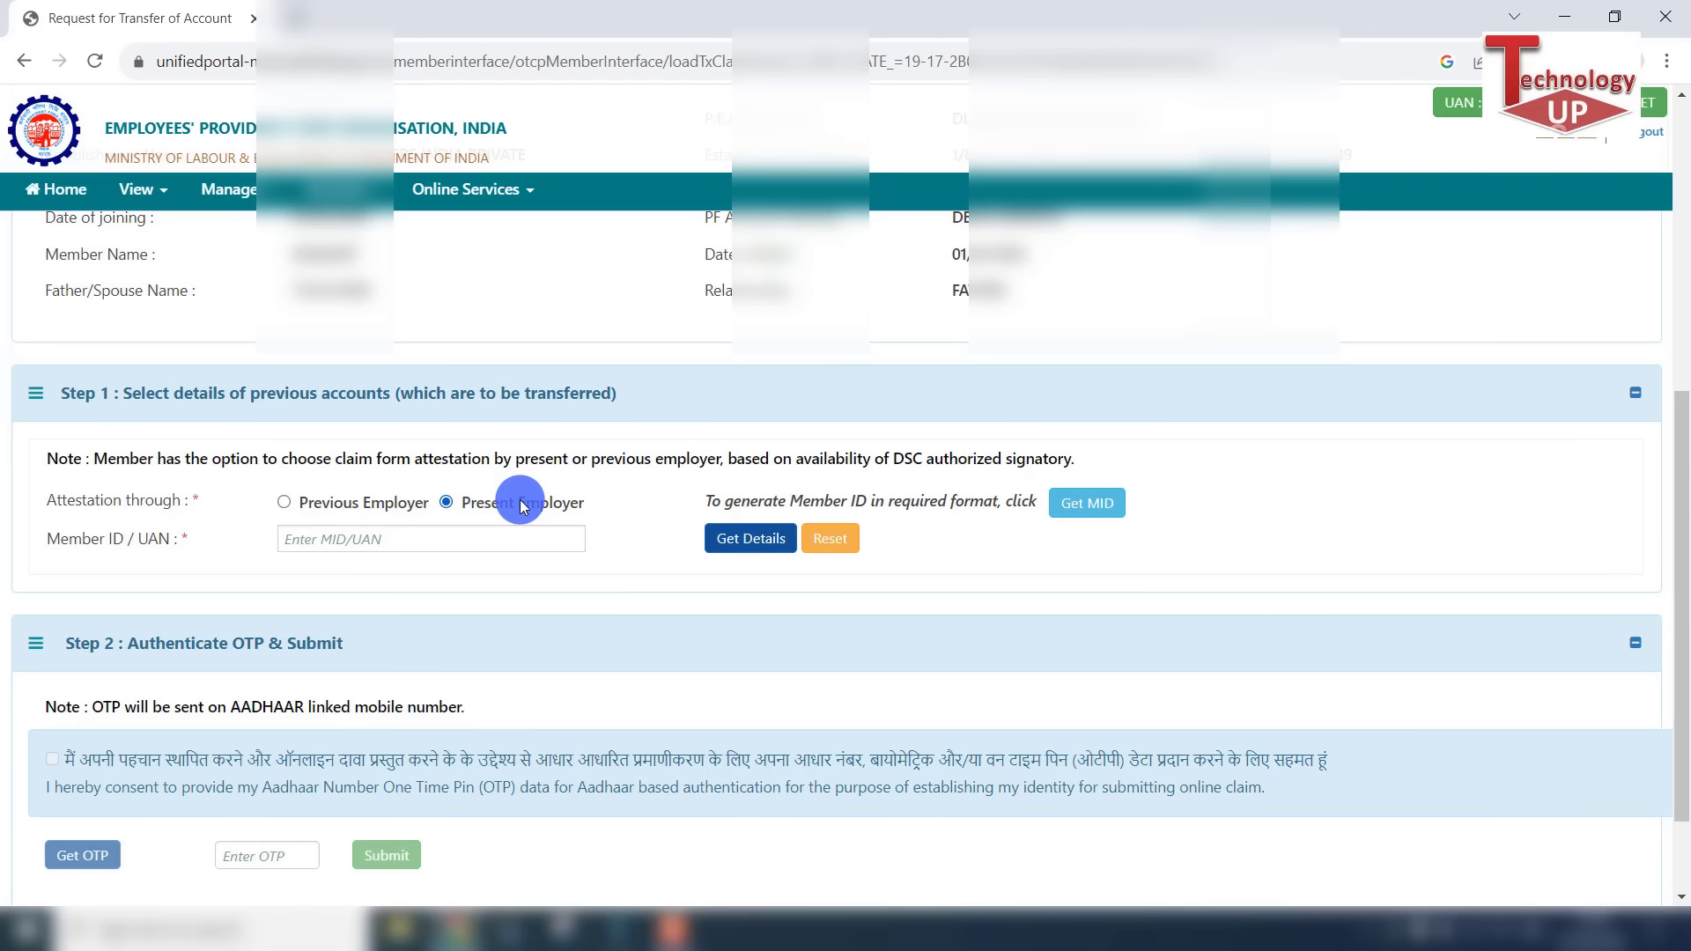
pyautogui.click(383, 503)
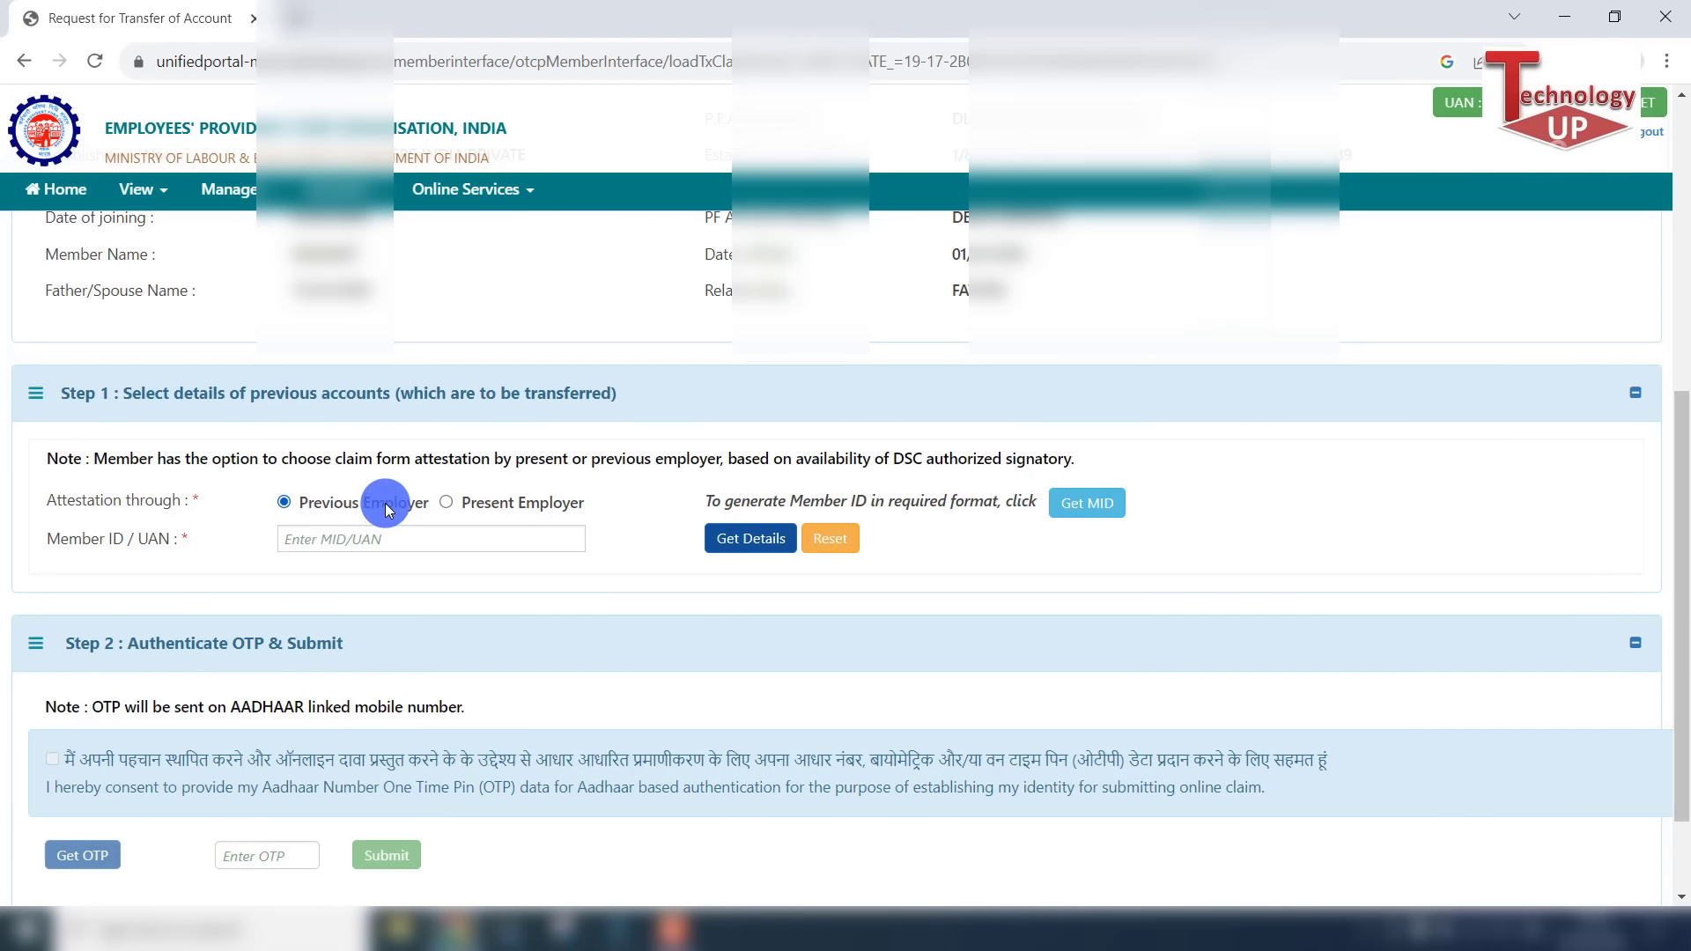
pyautogui.click(518, 509)
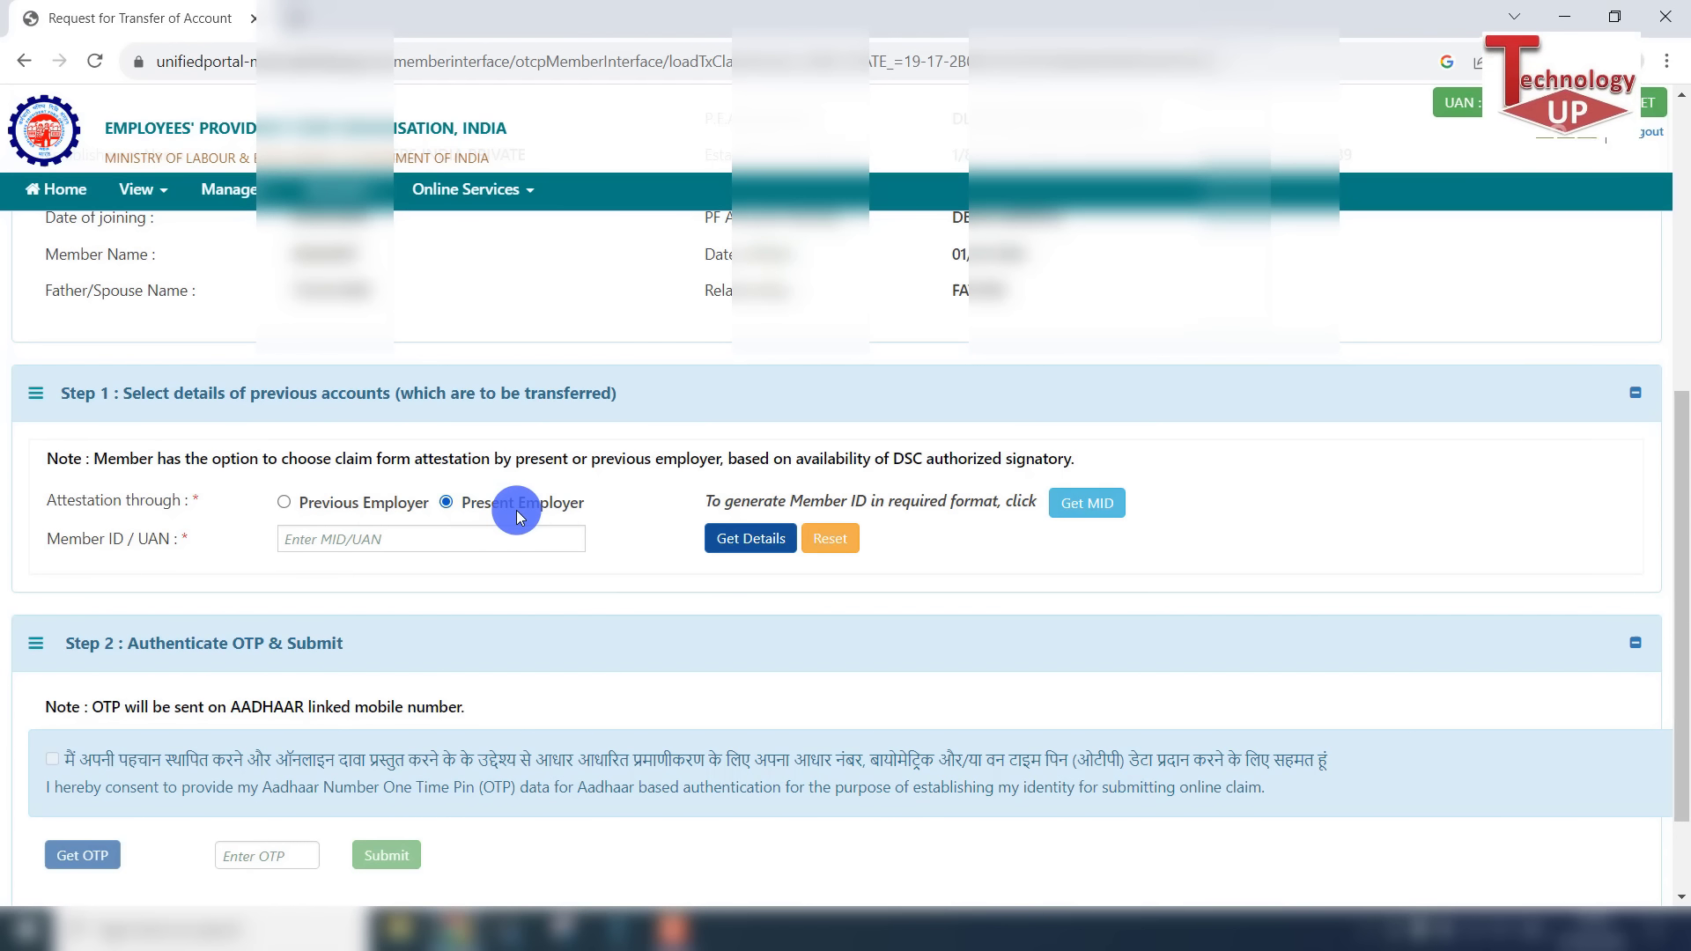
# Enter the member's UAN in the Member ID / UAN field of Step 1
pyautogui.doubleClick(76, 538)
pyautogui.click(139, 542)
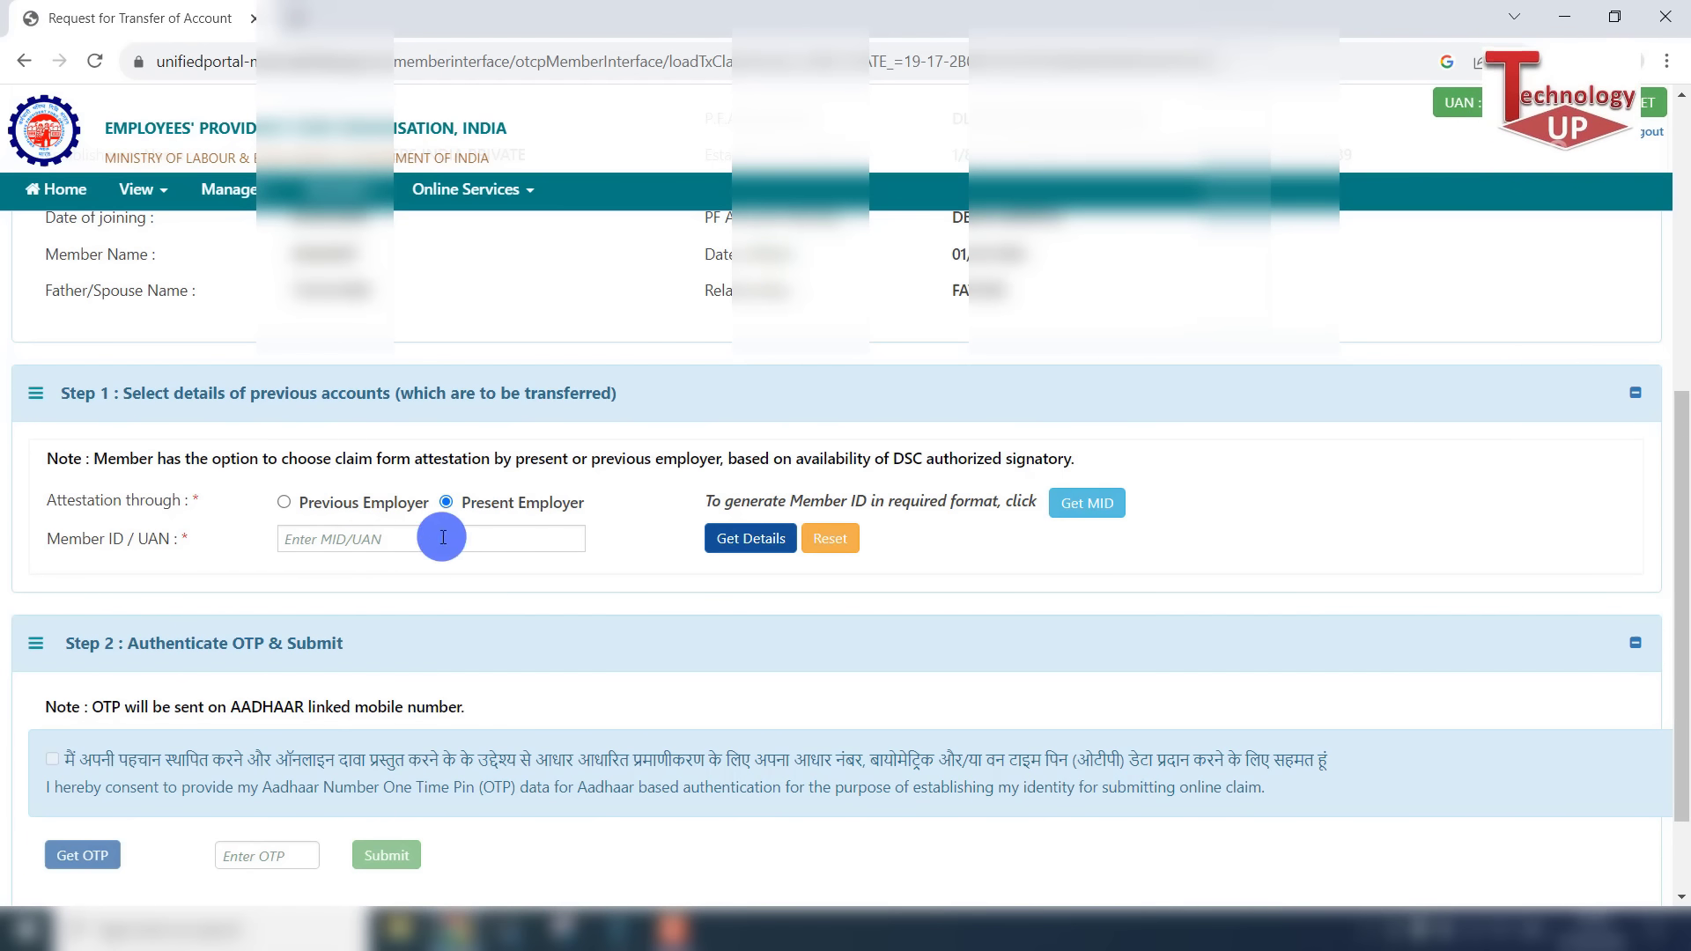
pyautogui.write('12')
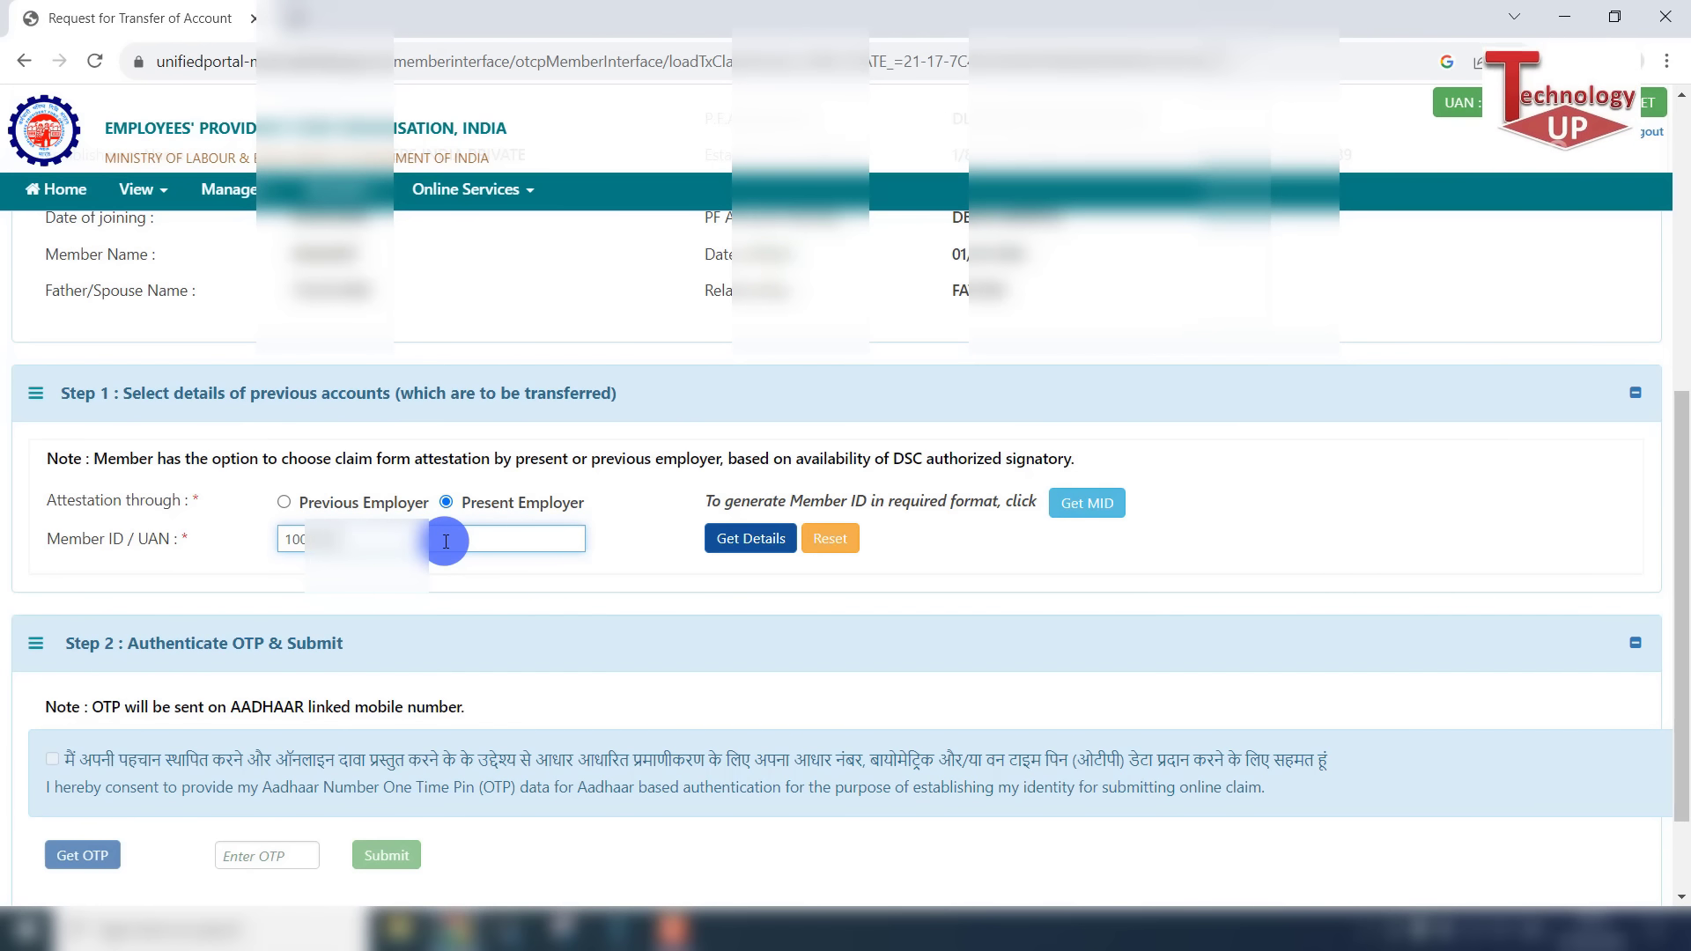
pyautogui.write('1')
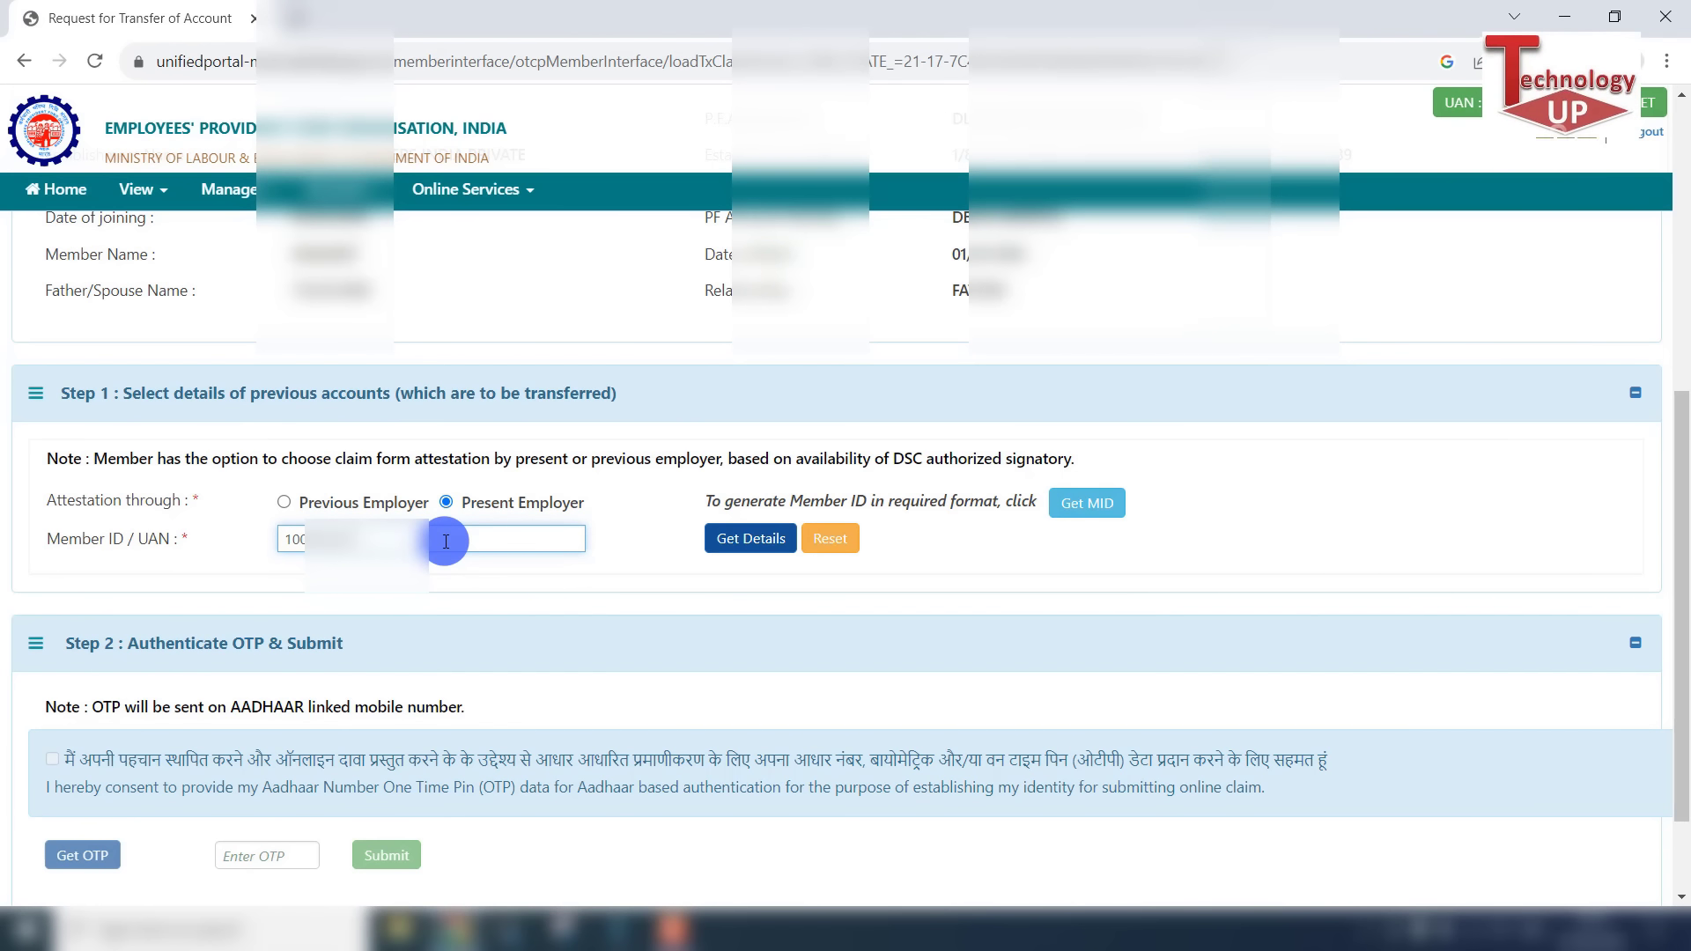